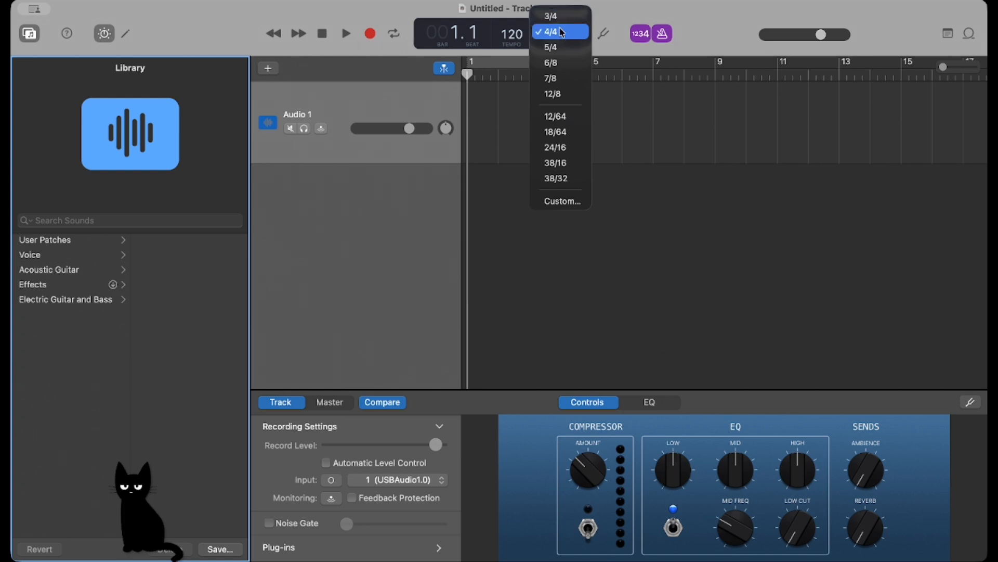
Step: Set the project's time signature to 12/8 and filter the Apple Loops browser to Guitars
click(557, 95)
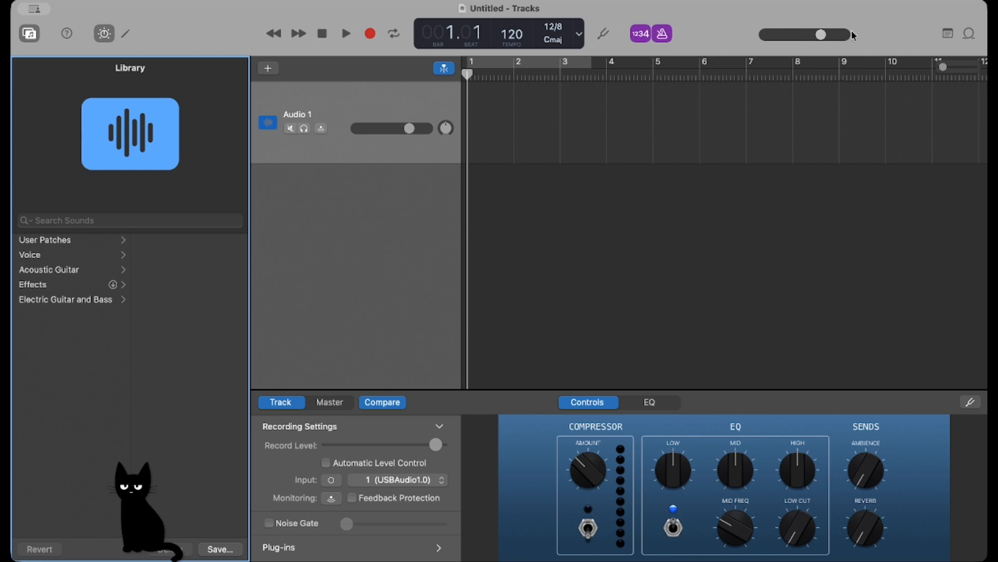
click(969, 34)
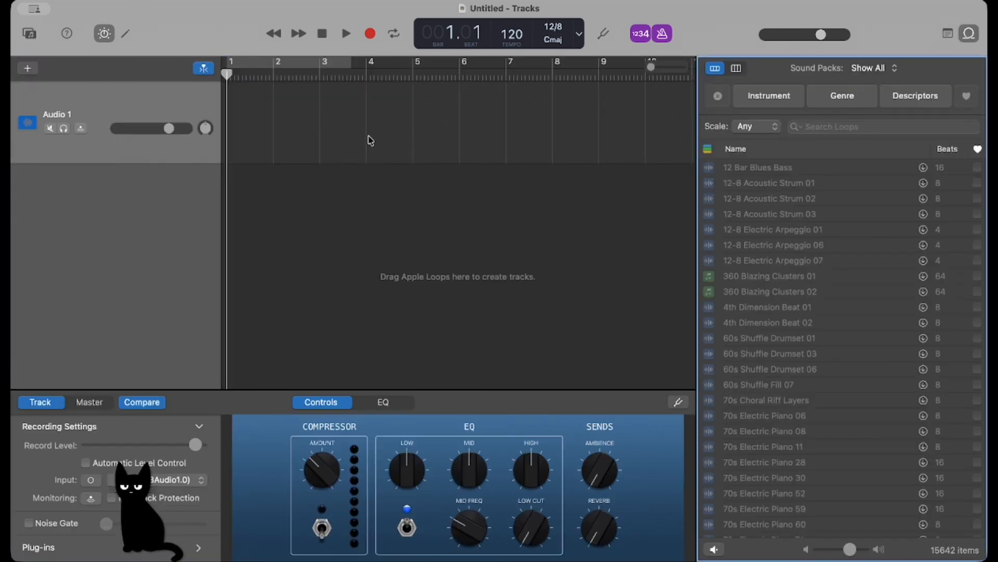
click(764, 94)
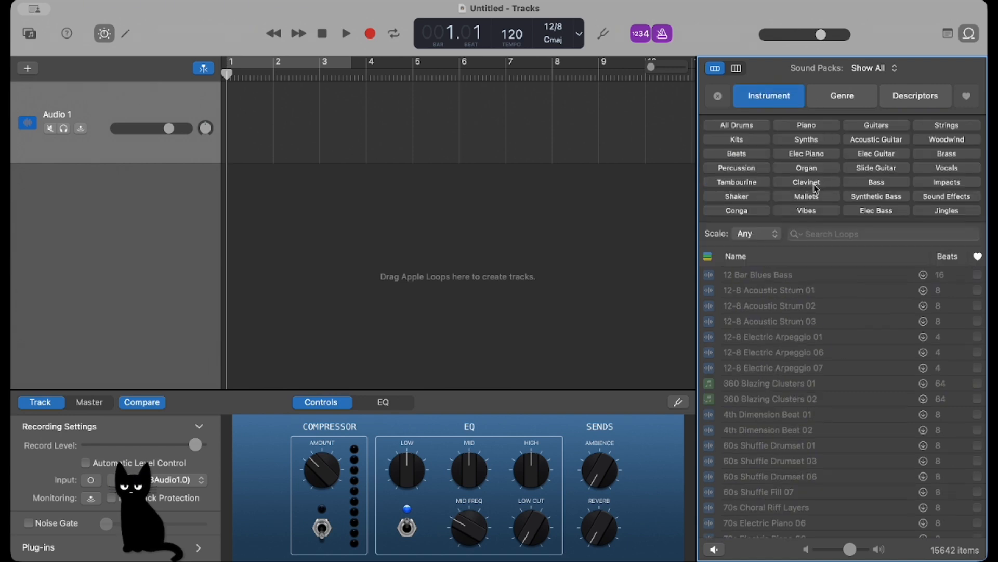
click(875, 126)
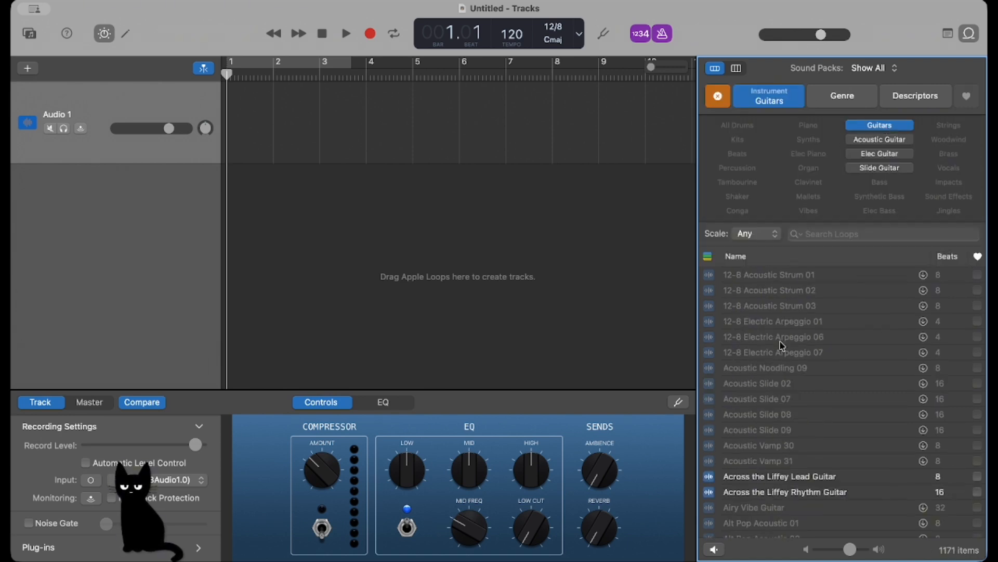
Step: Preview the Across the Liffey Rhythm Guitar loop and add it to the existing audio track at bar 1
scroll(773, 415, down, 4)
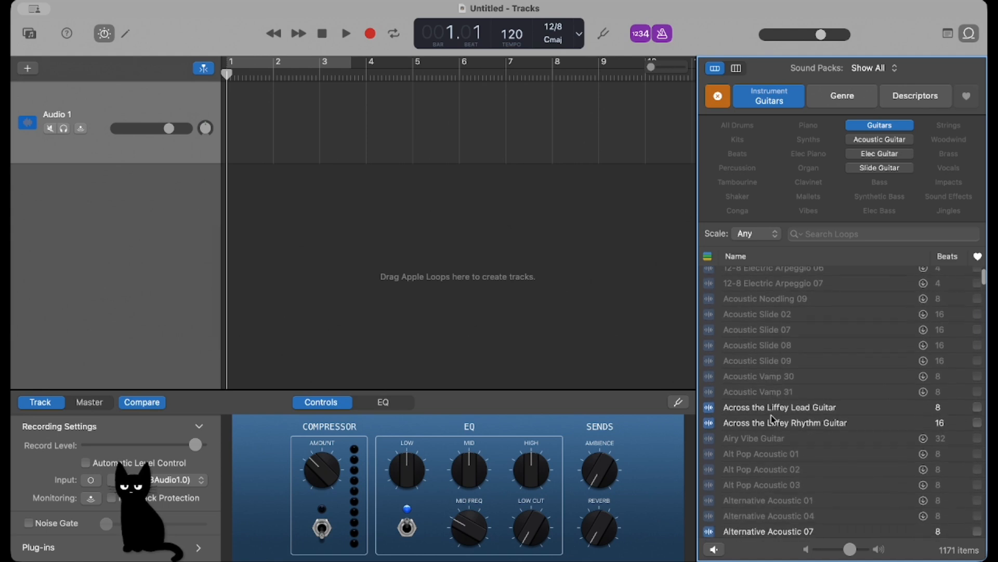
click(776, 422)
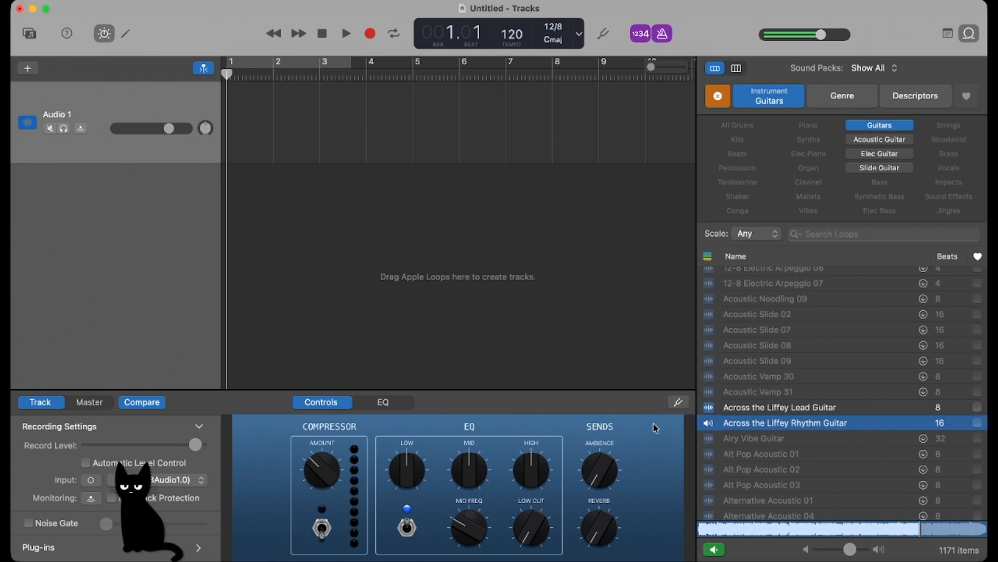
drag(775, 423, 327, 189)
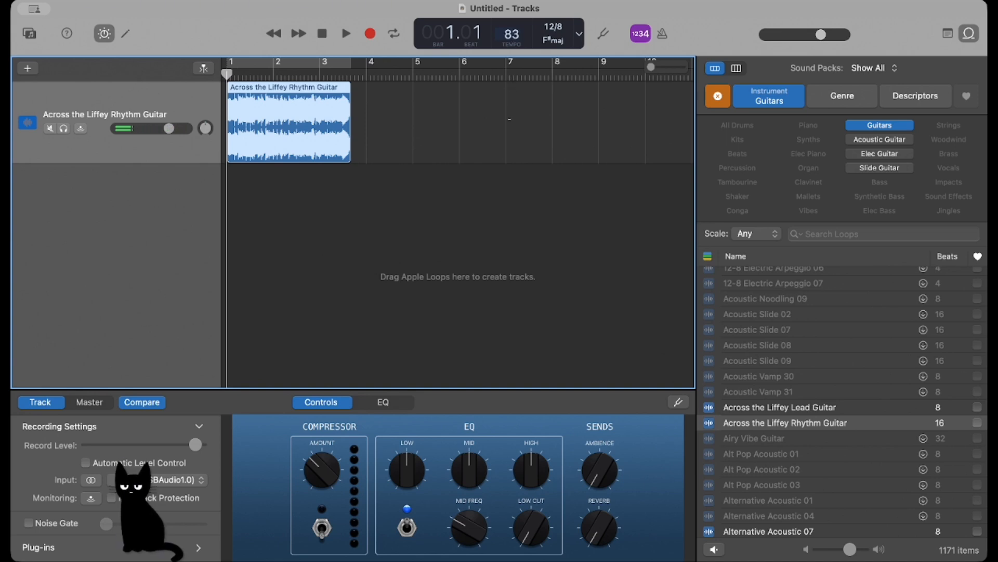
Step: Set the project tempo to 80 and the key signature to B Major
drag(509, 123, 509, 125)
click(554, 43)
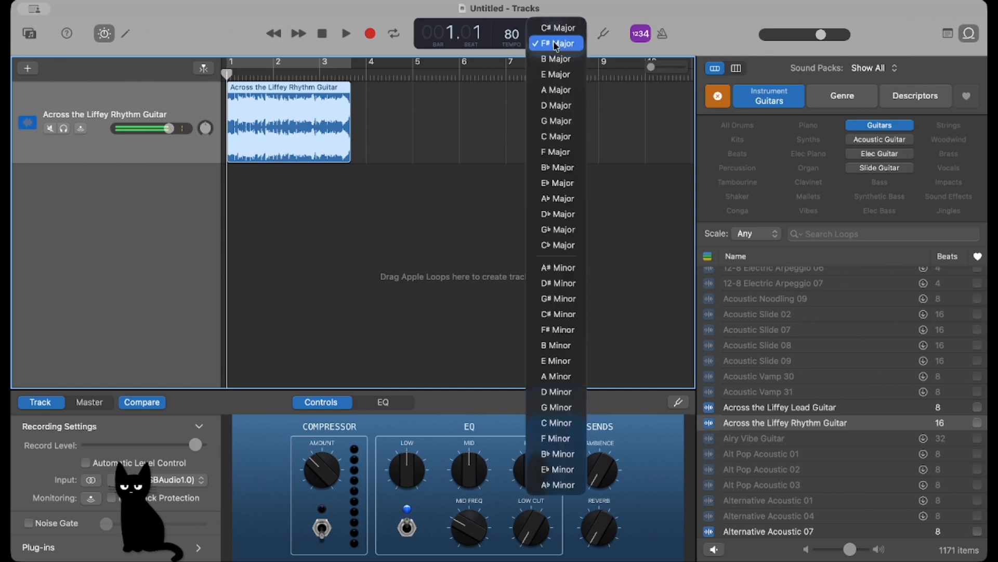
click(560, 62)
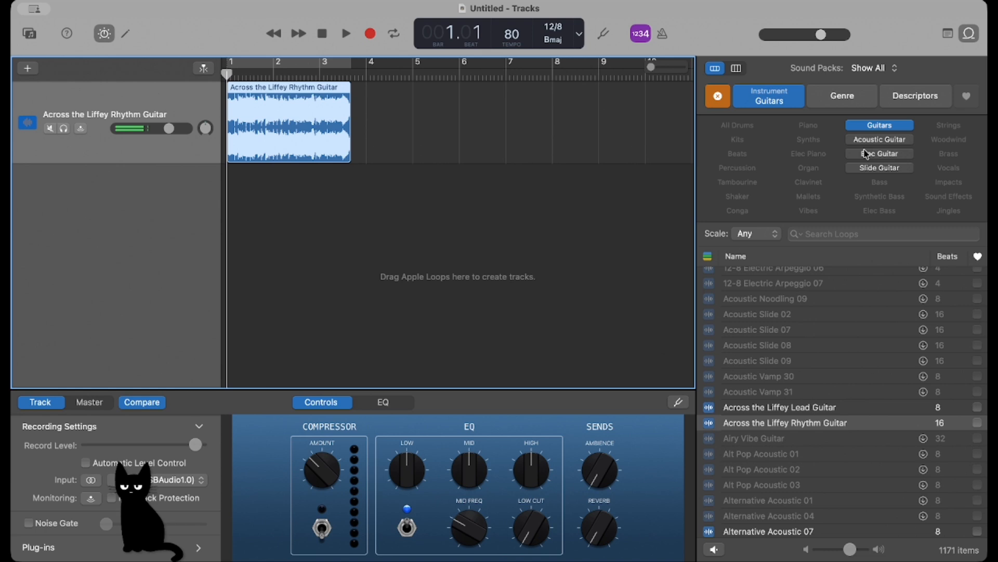
Step: Audition loops in the Beats category and add Basic Core Beat on a new track starting at bar 2
click(880, 126)
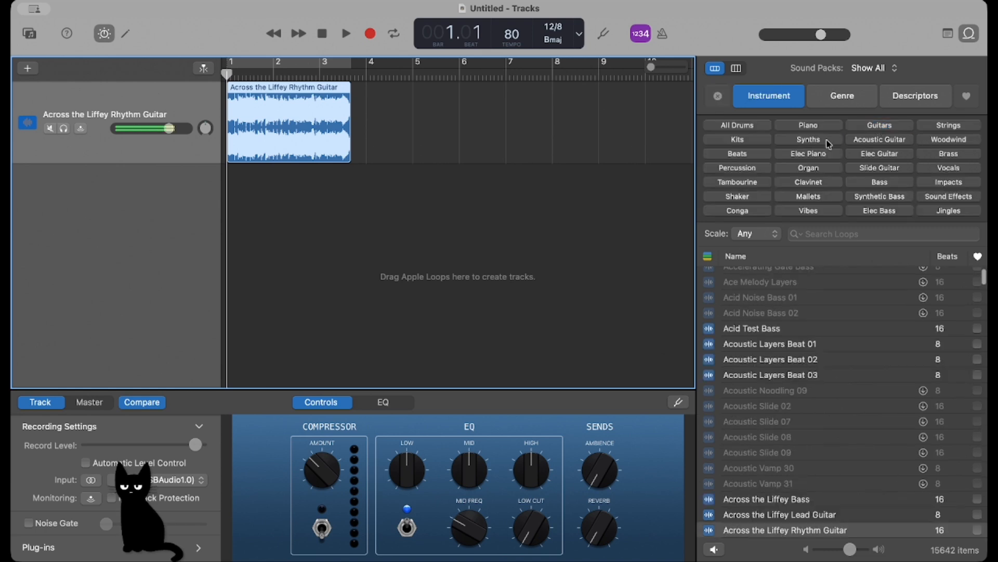
click(737, 154)
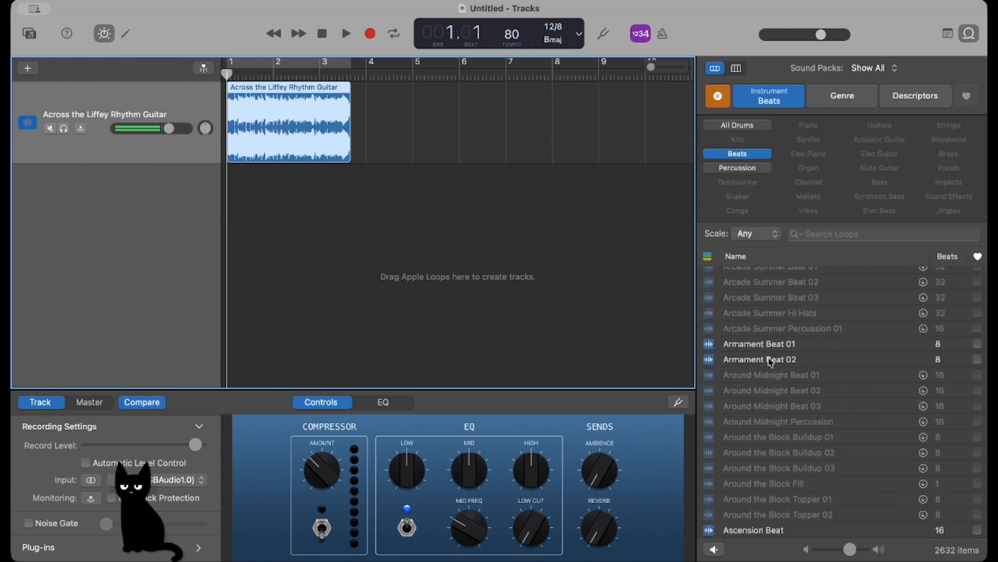
scroll(756, 425, down, 10)
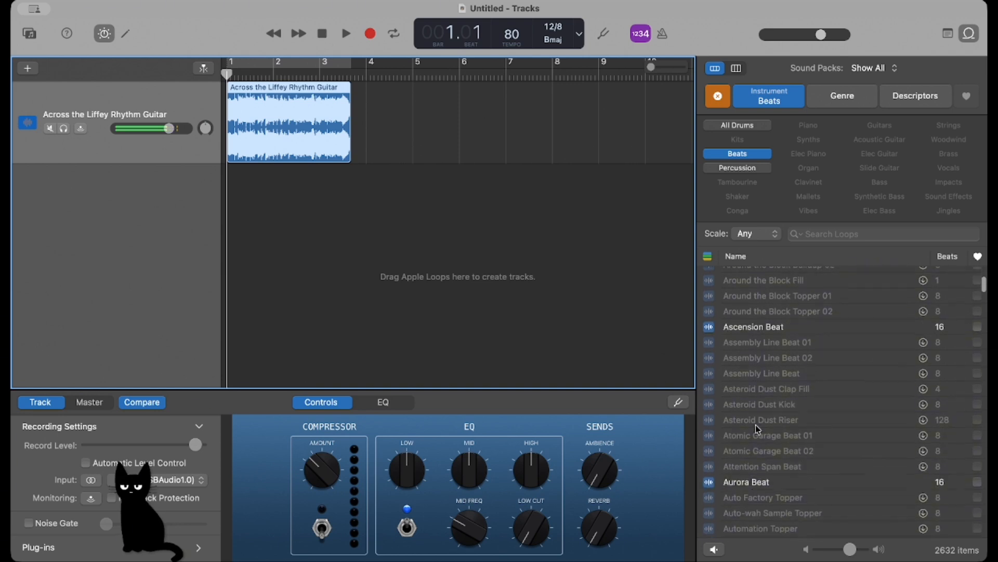
click(753, 434)
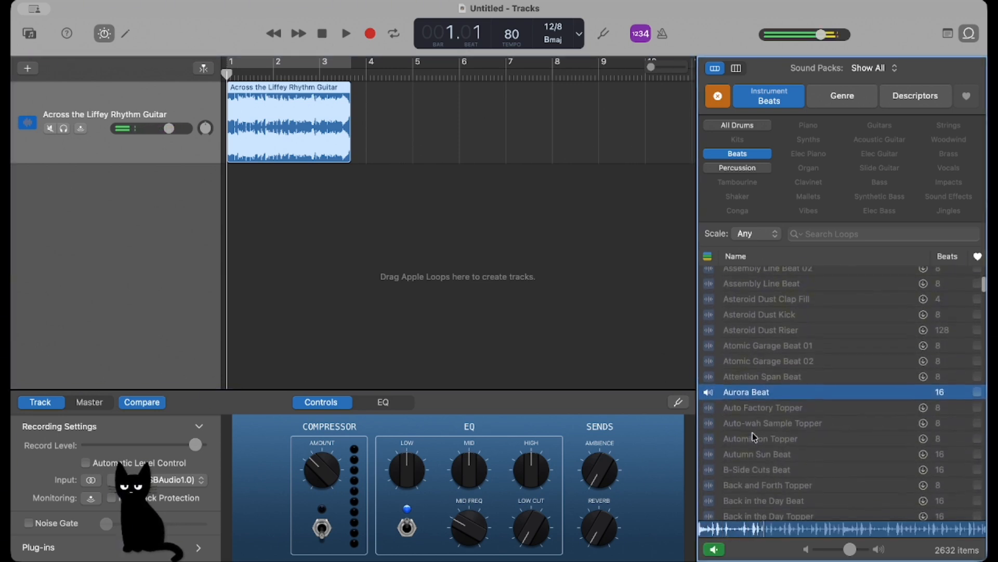
scroll(753, 432, down, 10)
click(772, 335)
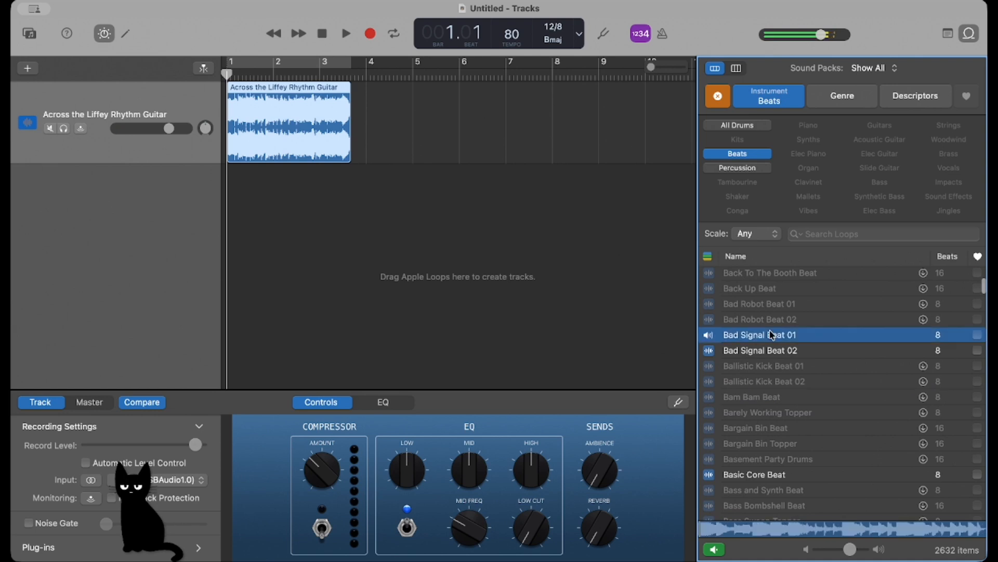
click(756, 475)
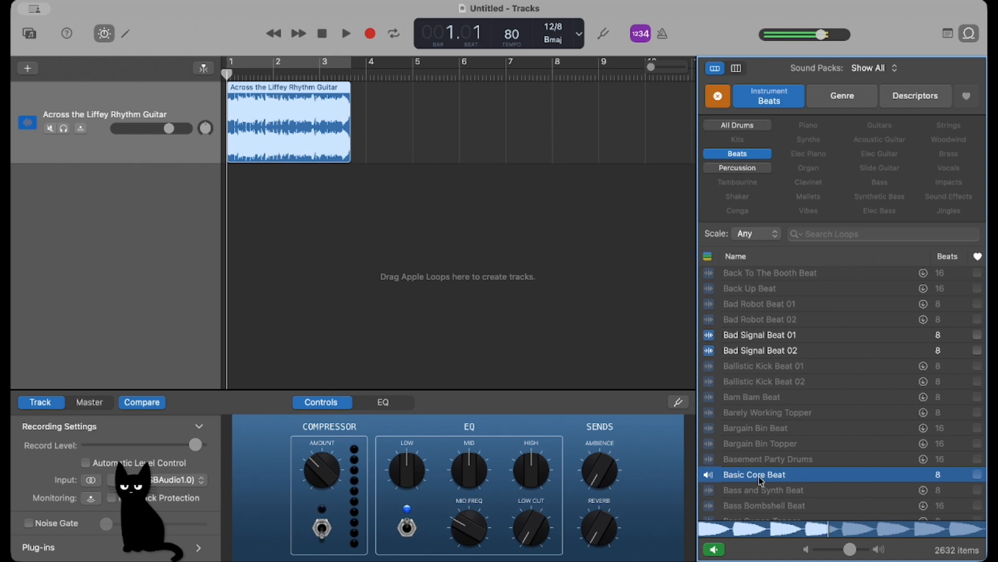
drag(755, 483, 260, 194)
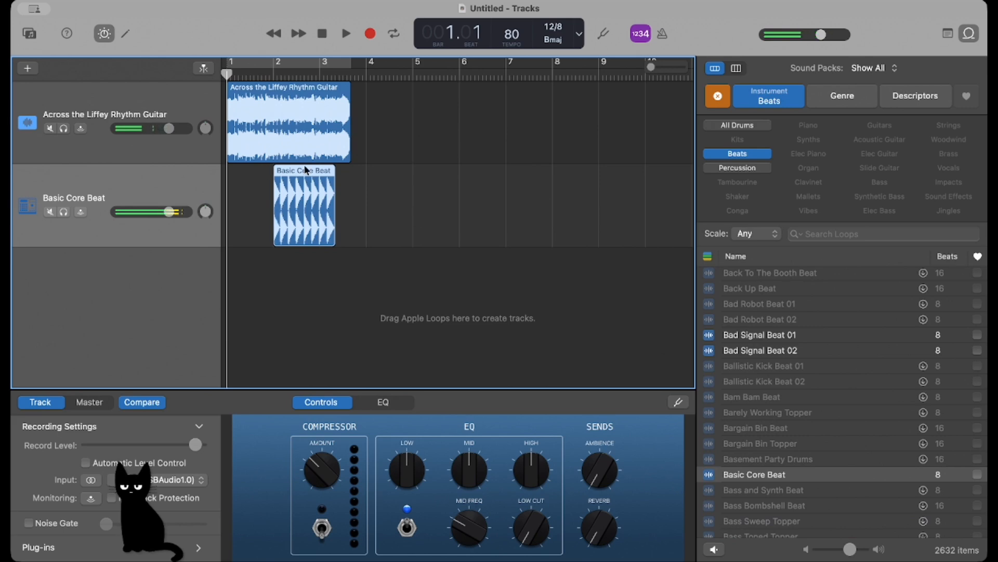
Step: Play back the two tracks and turn on looping for the Basic Core Beat and Across the Liffey Rhythm Guitar regions
key(space)
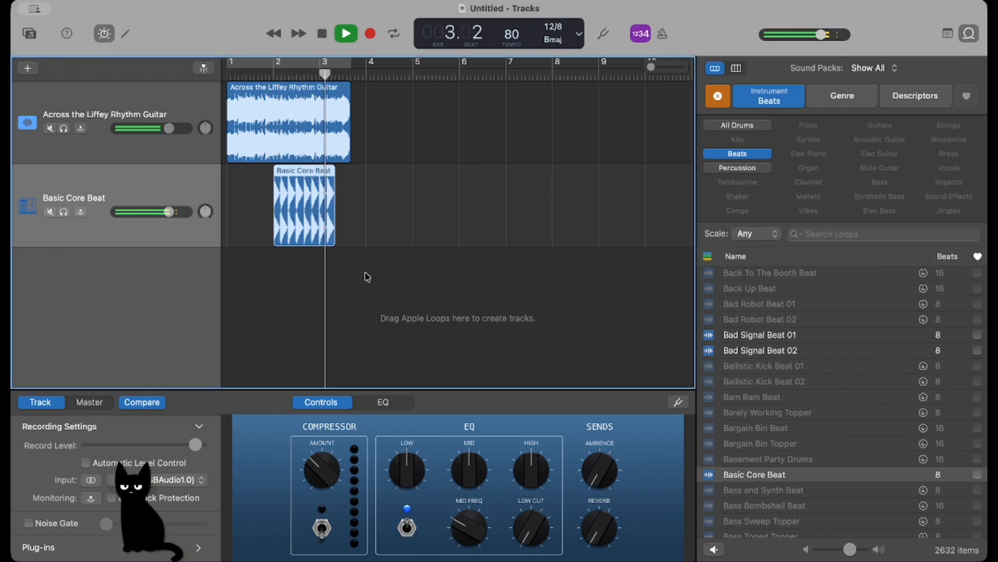
key(space)
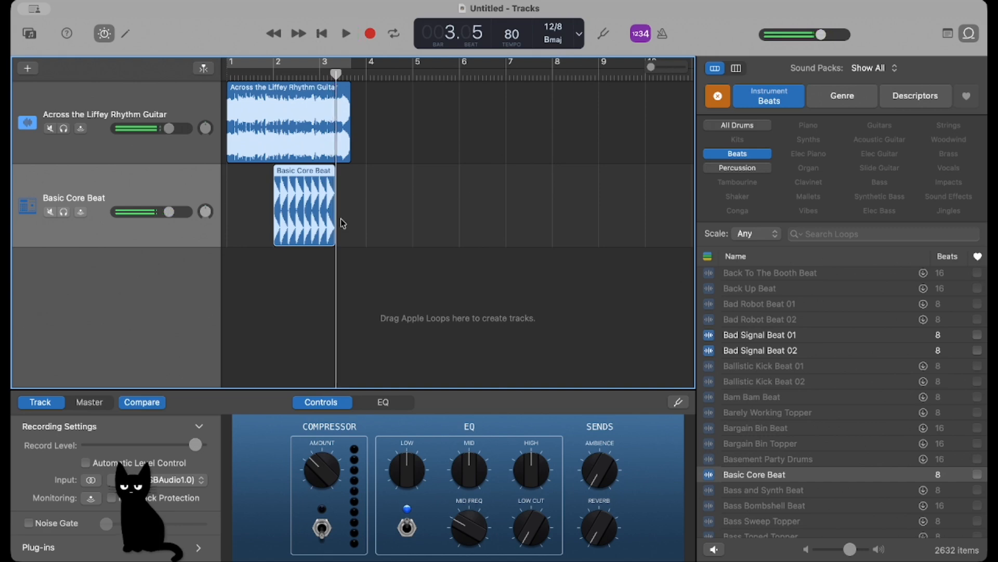
right_click(324, 178)
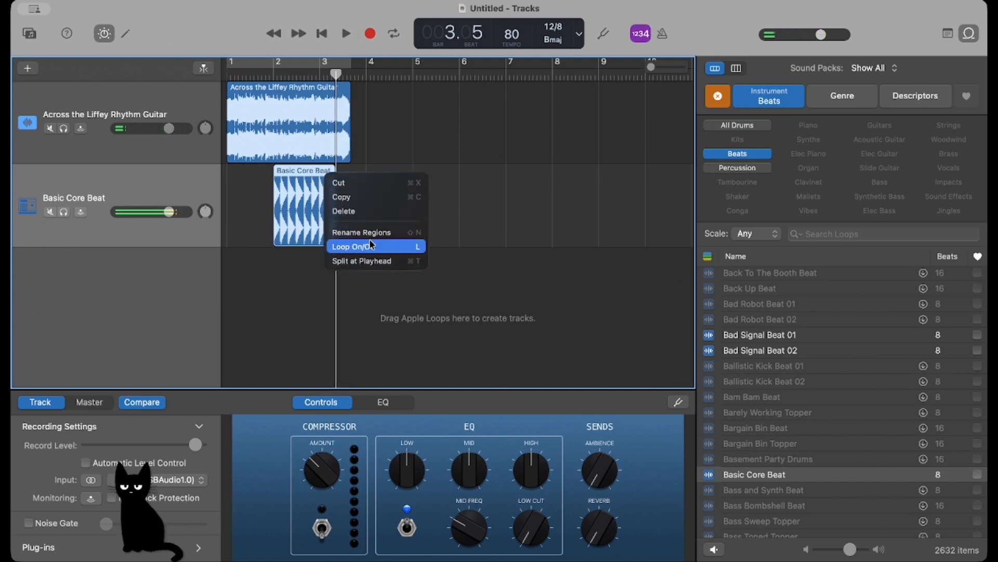
click(401, 246)
right_click(338, 100)
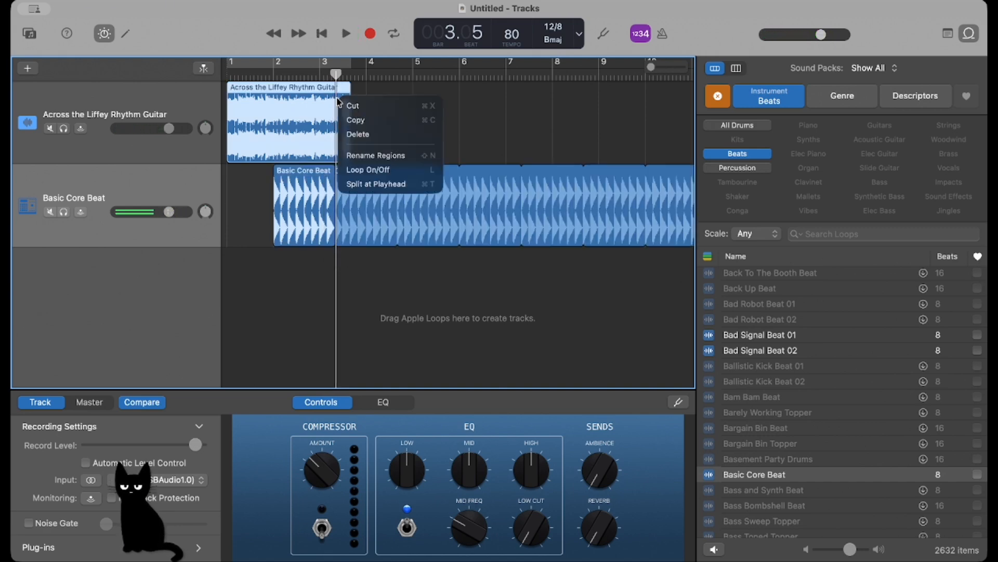
click(379, 165)
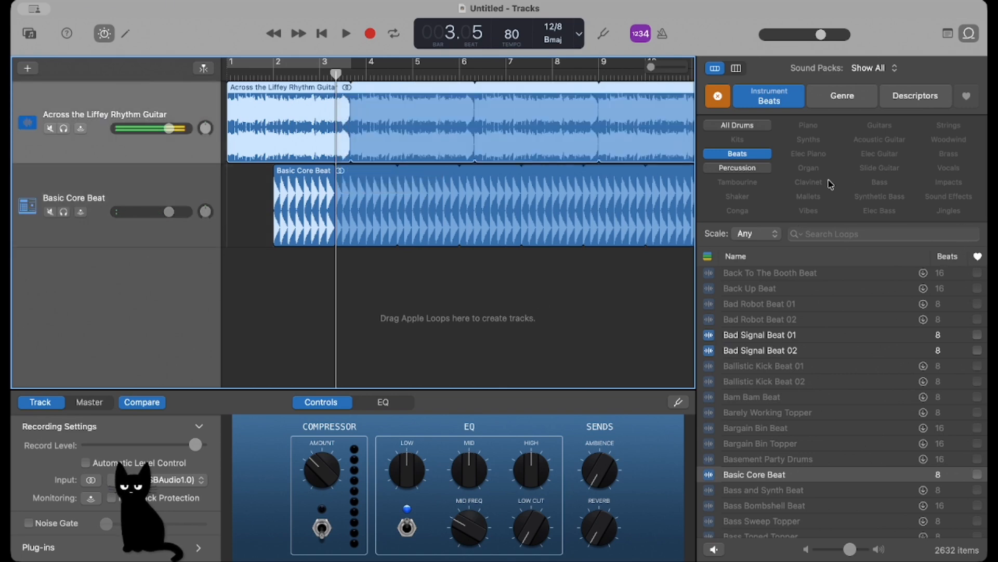
Step: Audition loops in the Synths category and add Down With It Gated Synth on a new track starting at bar 3
click(747, 155)
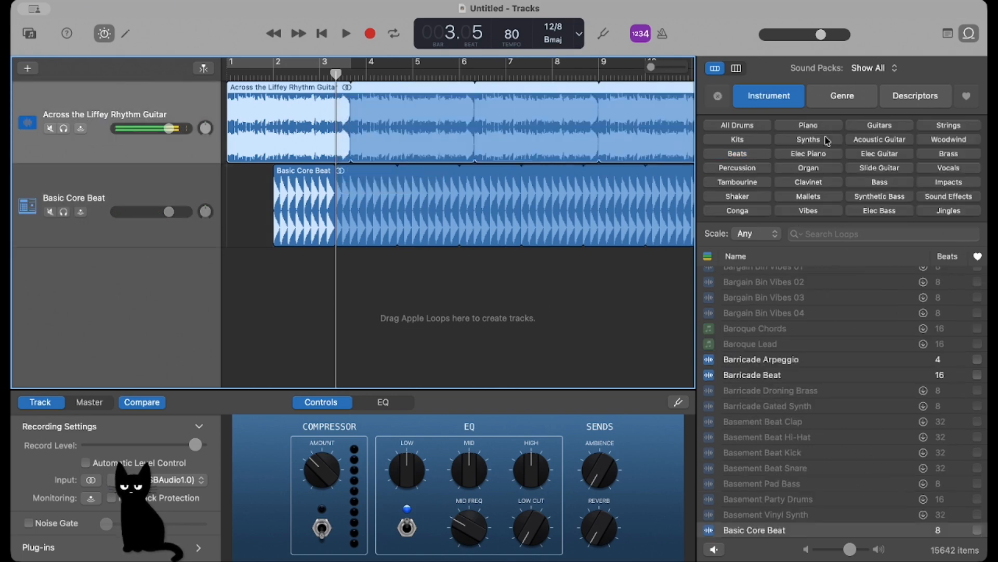
click(808, 140)
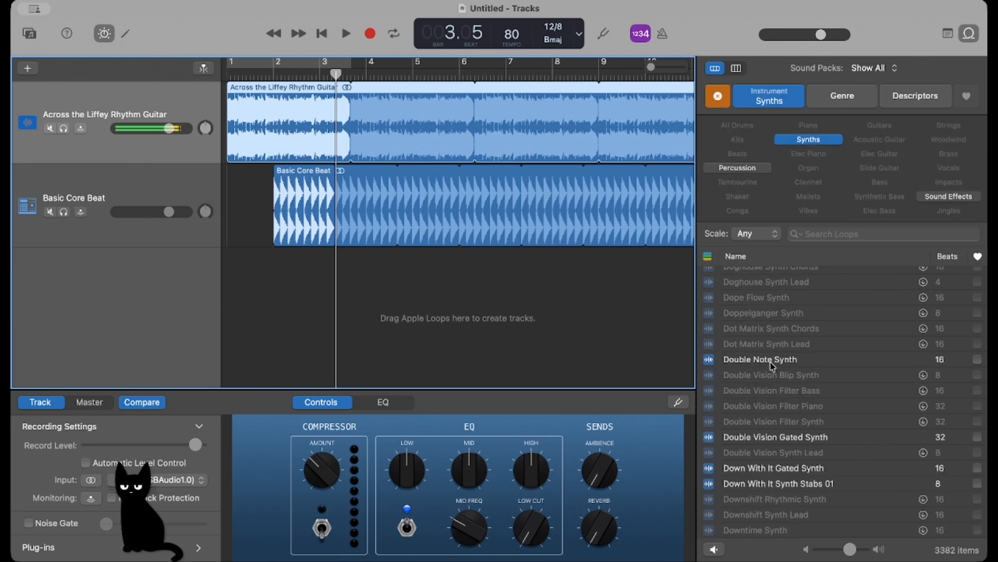
click(801, 436)
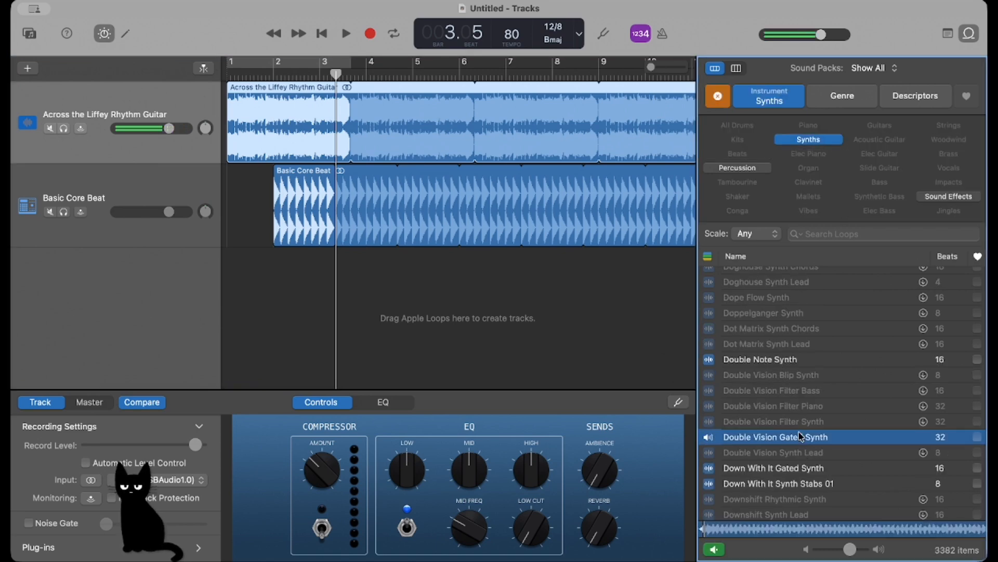
click(757, 471)
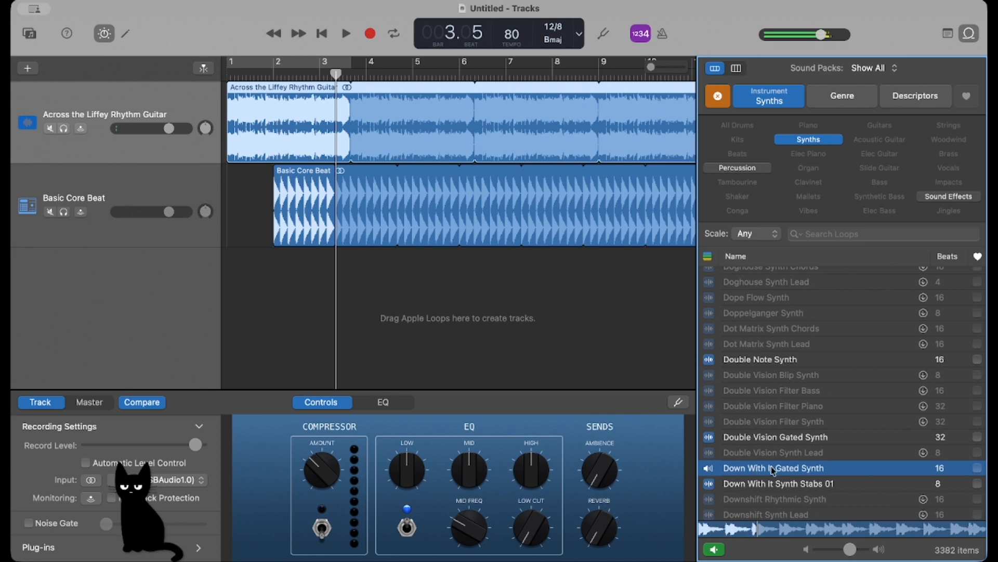
drag(774, 471, 337, 277)
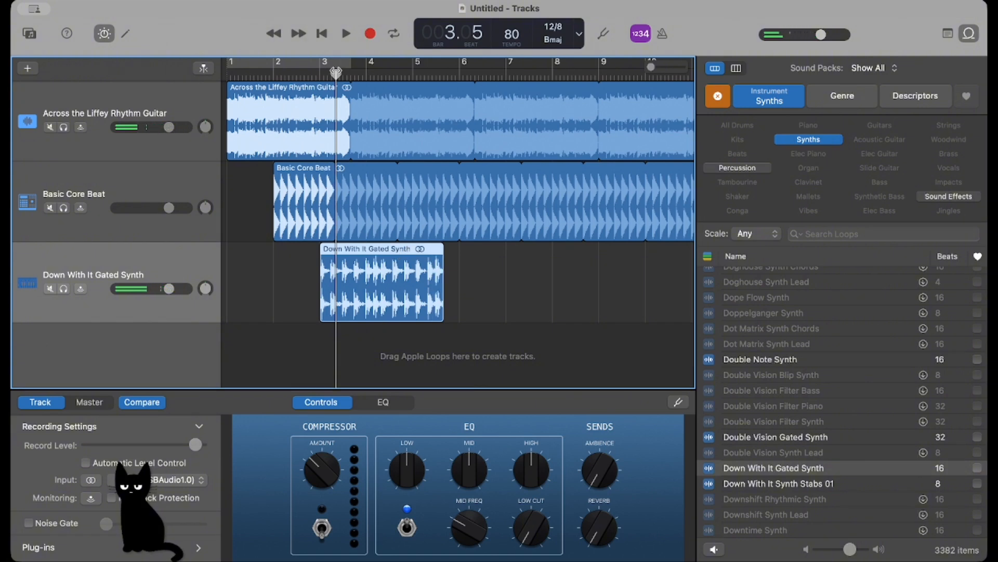
Step: Play the arrangement from bar 1 and slightly lower the volumes of the Down With It Gated Synth and Basic Core Beat tracks
drag(336, 71, 227, 71)
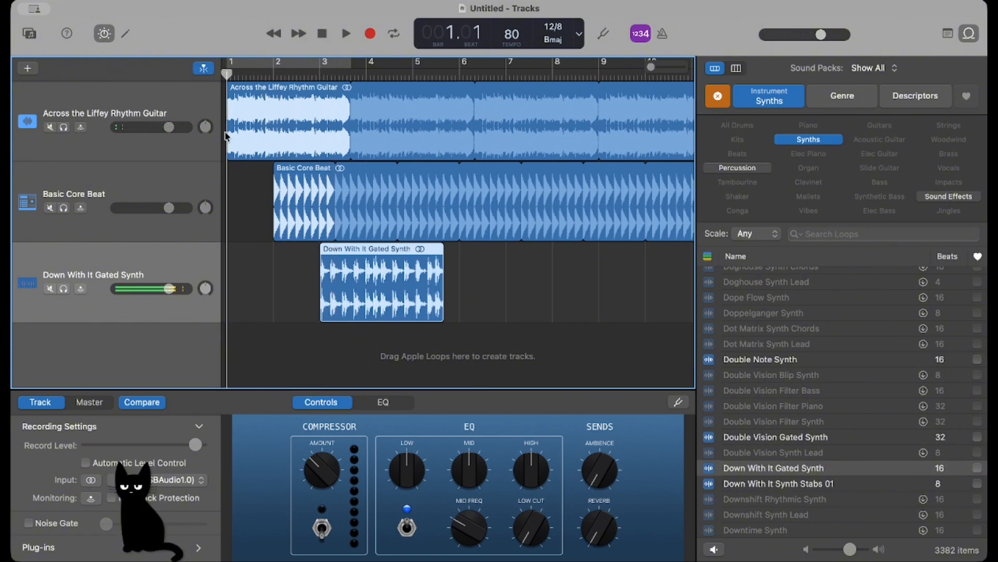
key(space)
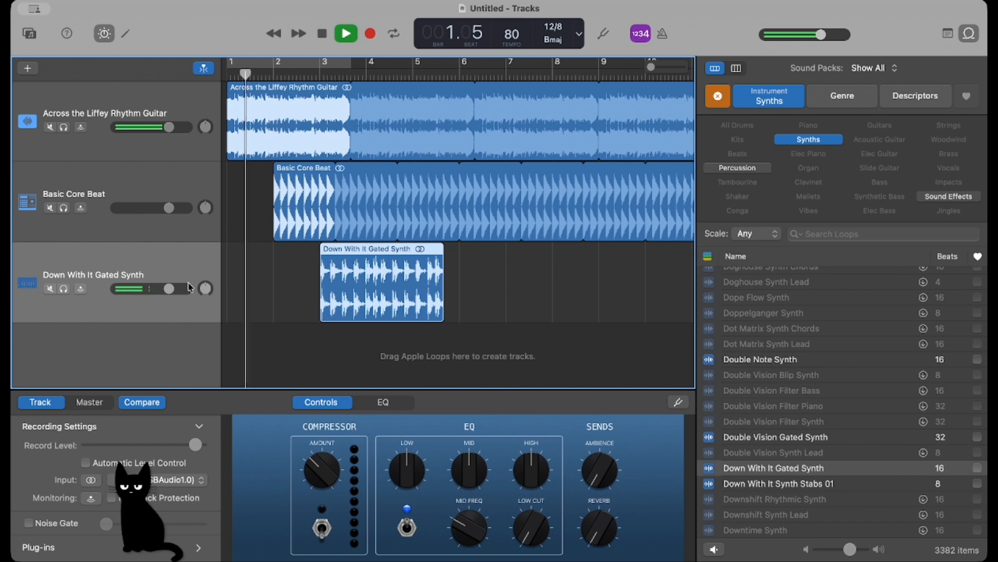
drag(169, 288, 153, 288)
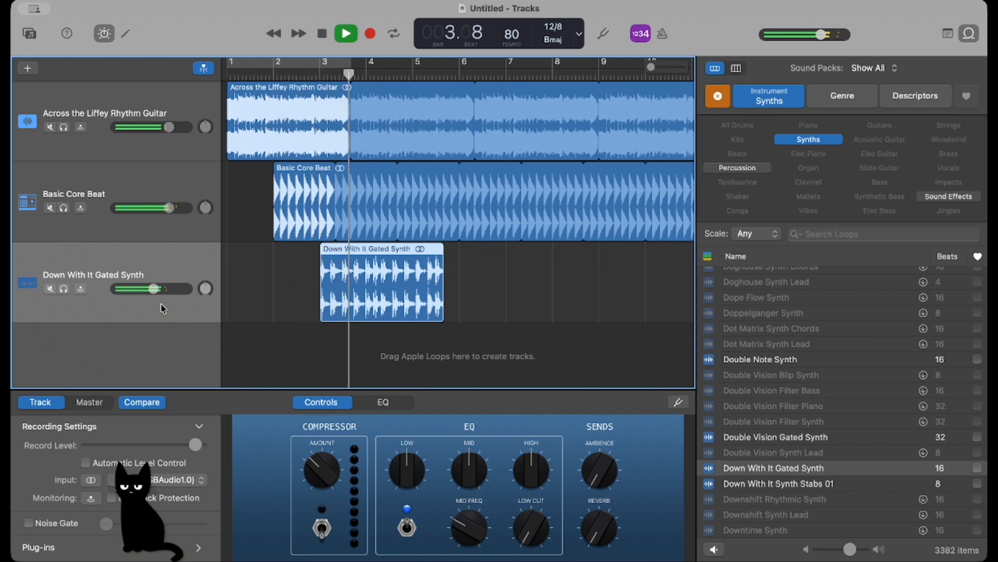
key(space)
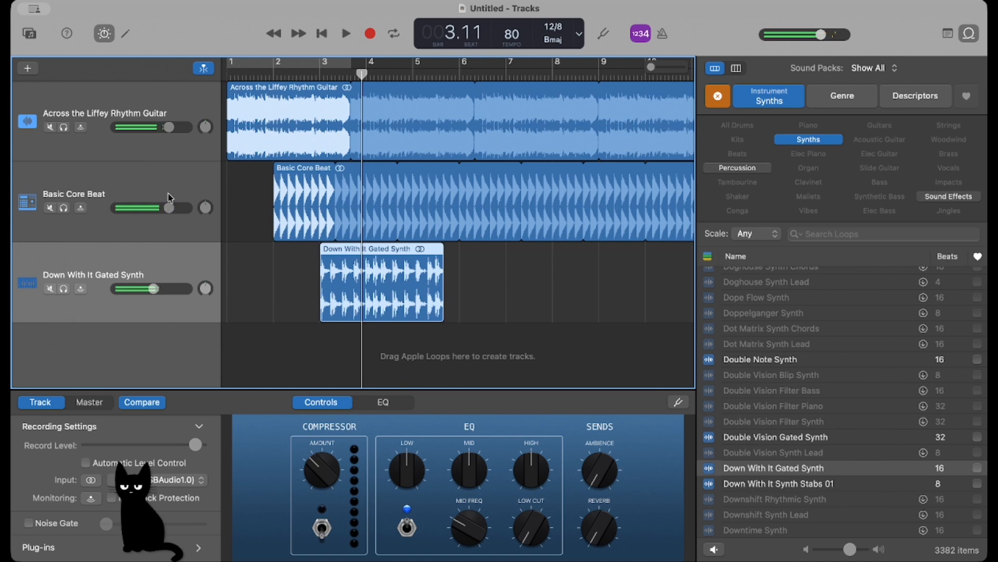
drag(169, 208, 161, 208)
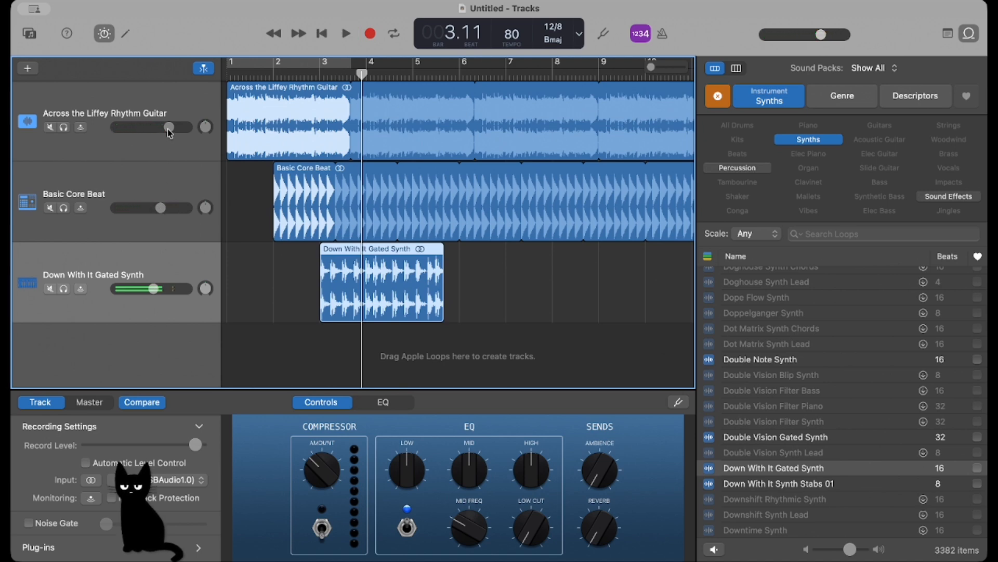
drag(169, 127, 169, 128)
drag(154, 289, 164, 289)
key(space)
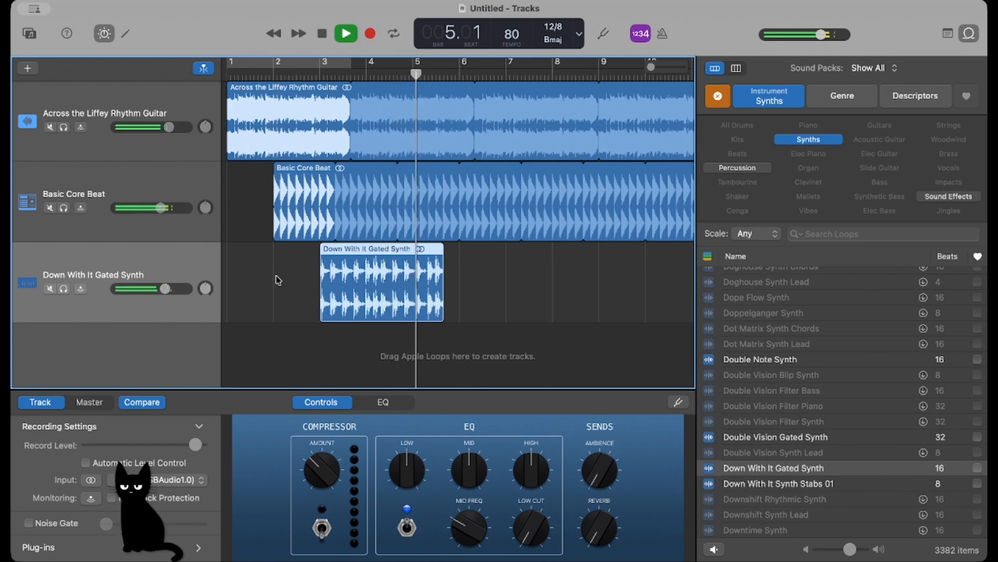
key(space)
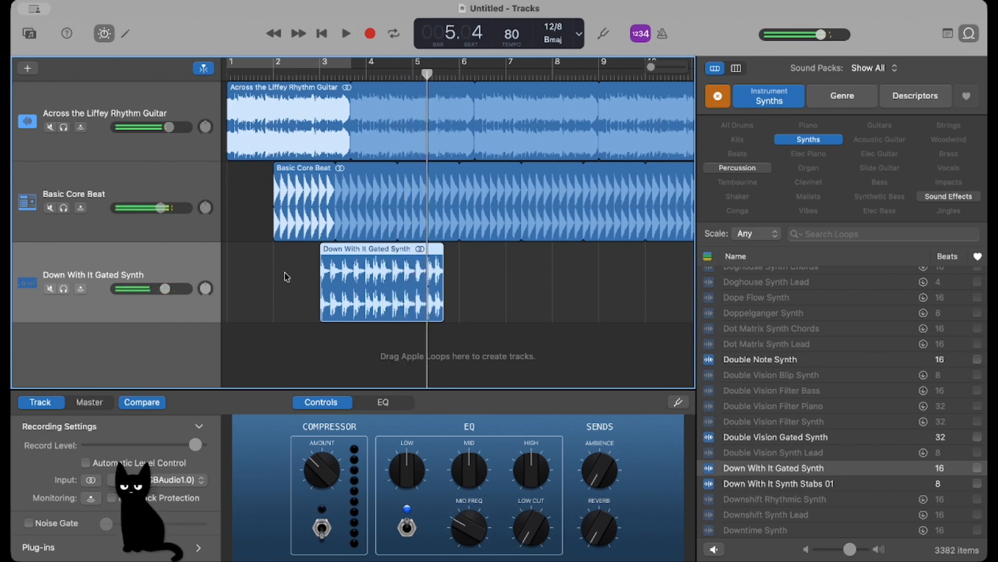
Step: Turn on looping for the Down With It Gated Synth region and resume playback
right_click(438, 252)
click(478, 323)
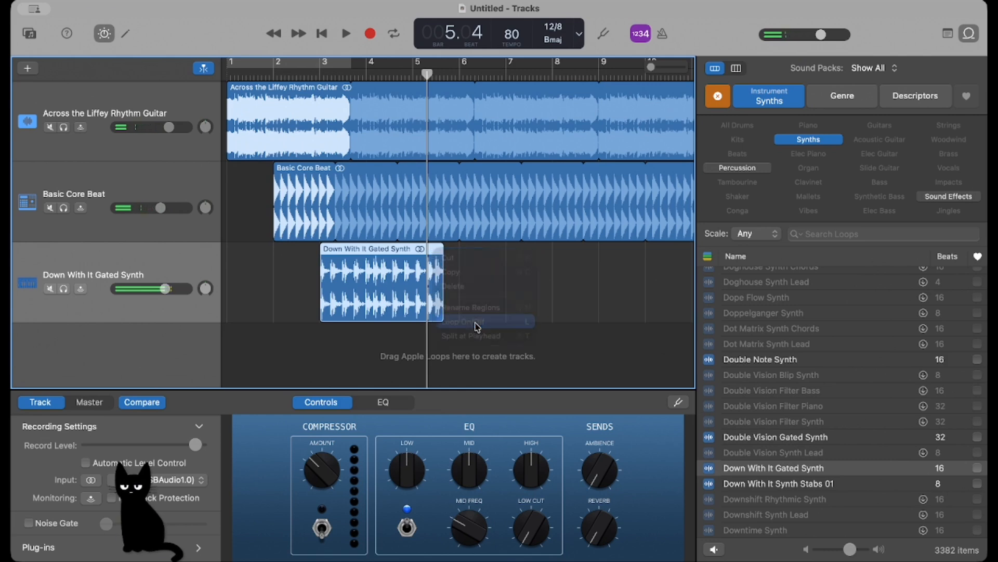
key(space)
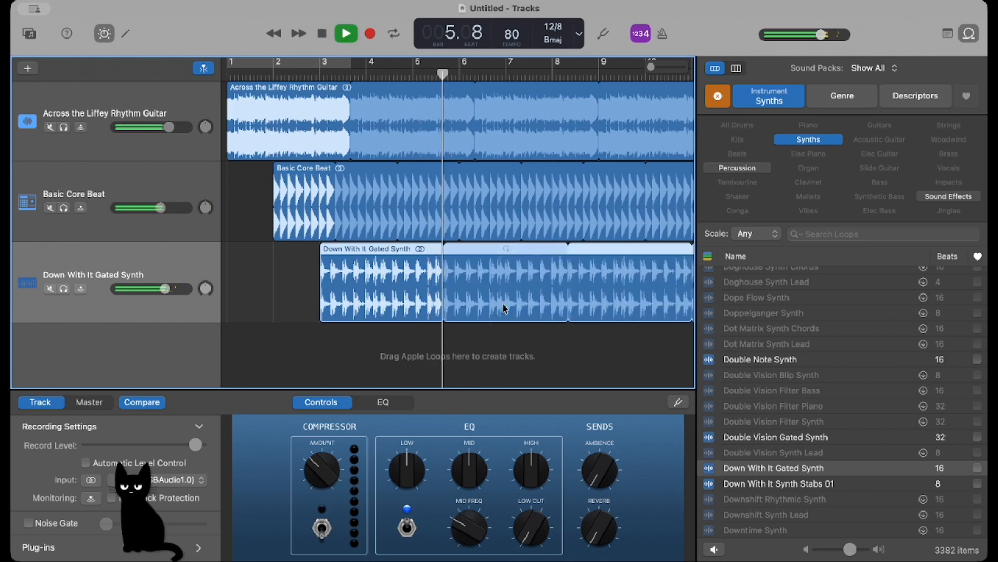
Step: Listen to the looped three-track arrangement and stop playback shortly after bar 10
scroll(503, 308, right, 3)
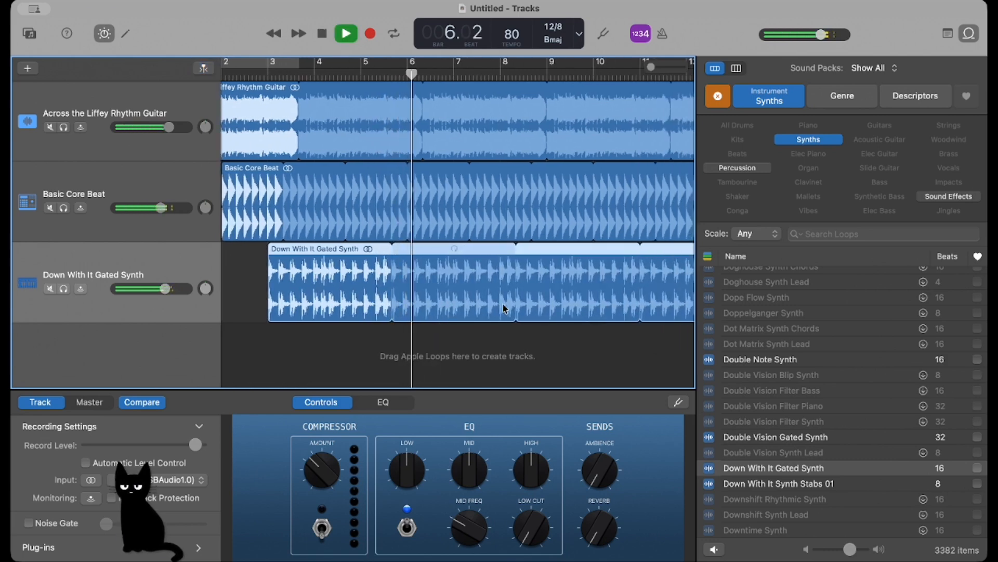
scroll(504, 307, right, 3)
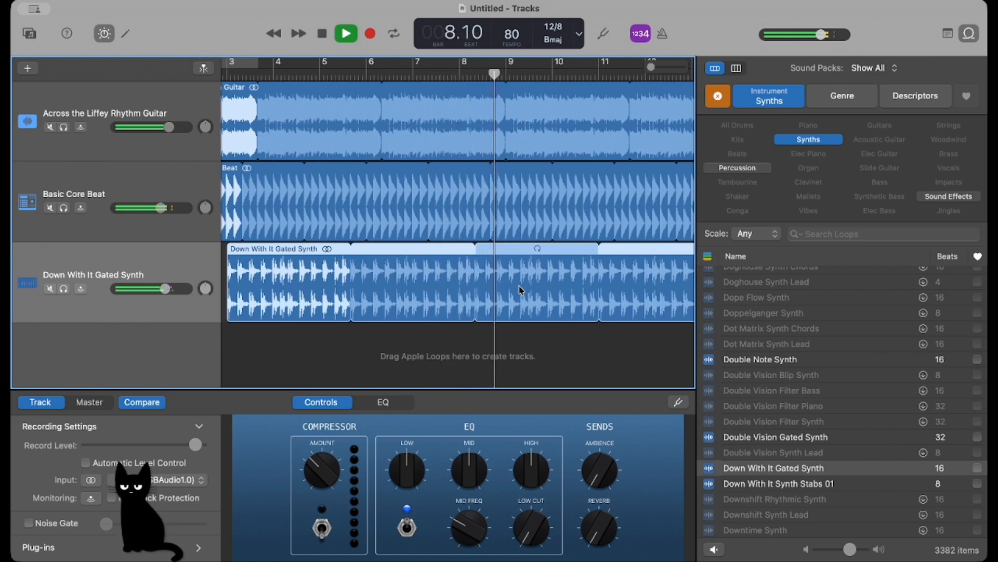
key(space)
key(space)
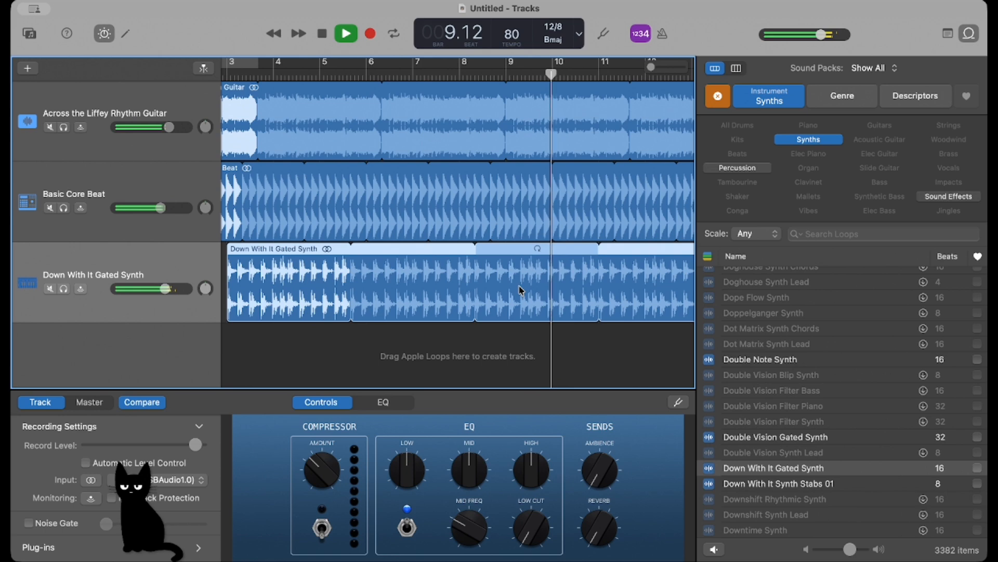
key(space)
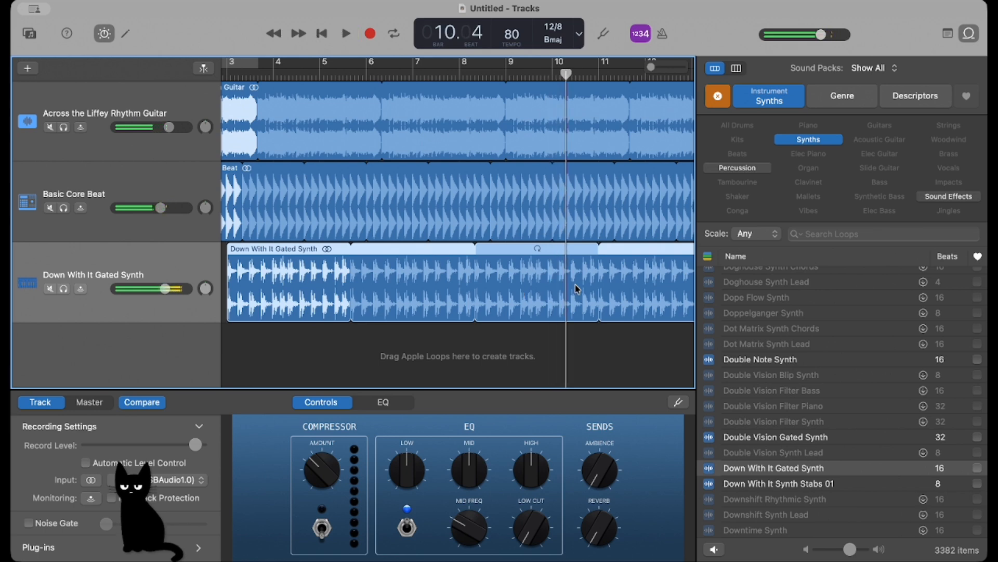
Step: Audition loops in the Synths and Bass categories and add Wound Up Tight Bass on a new track starting at bar 10
click(765, 364)
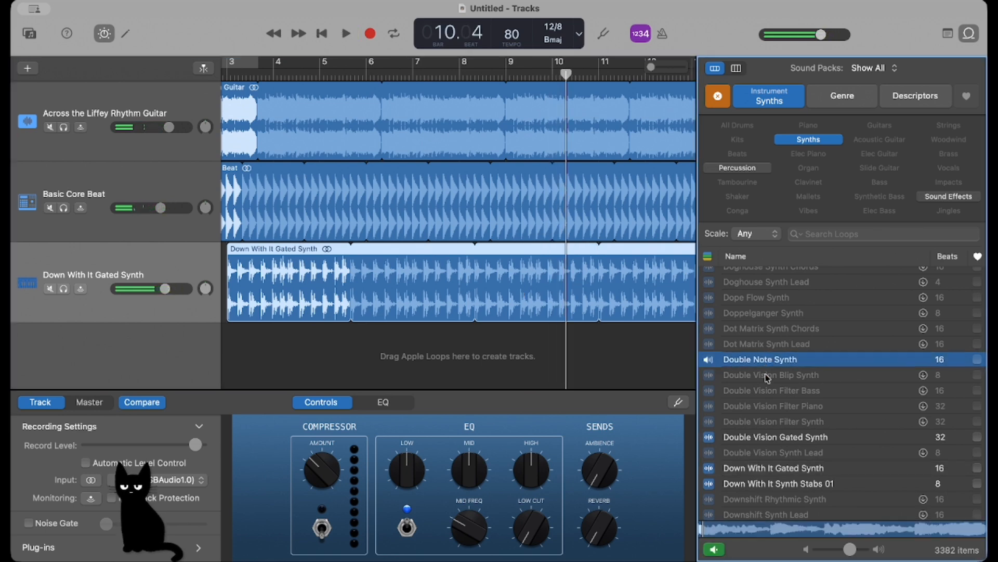
click(774, 438)
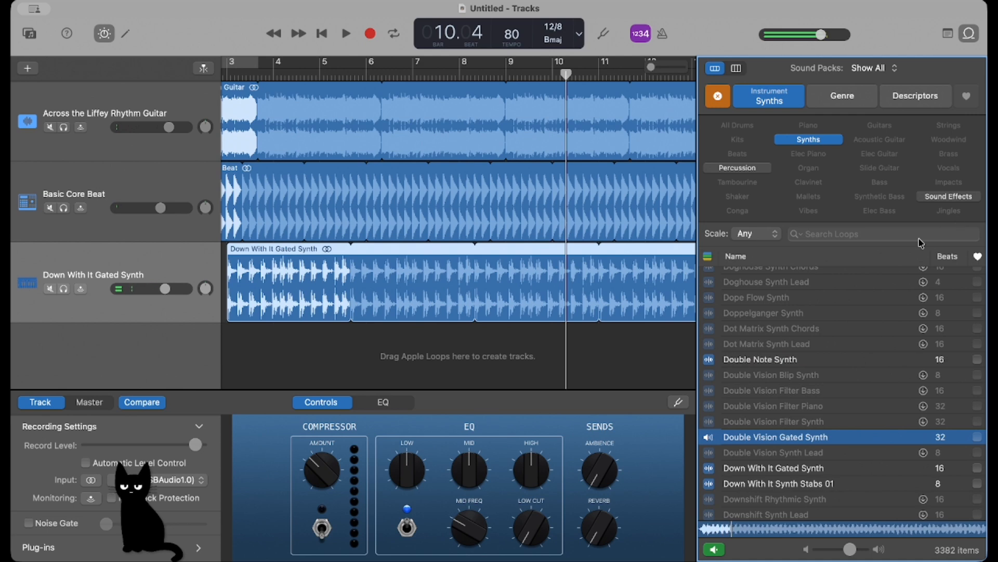
click(813, 139)
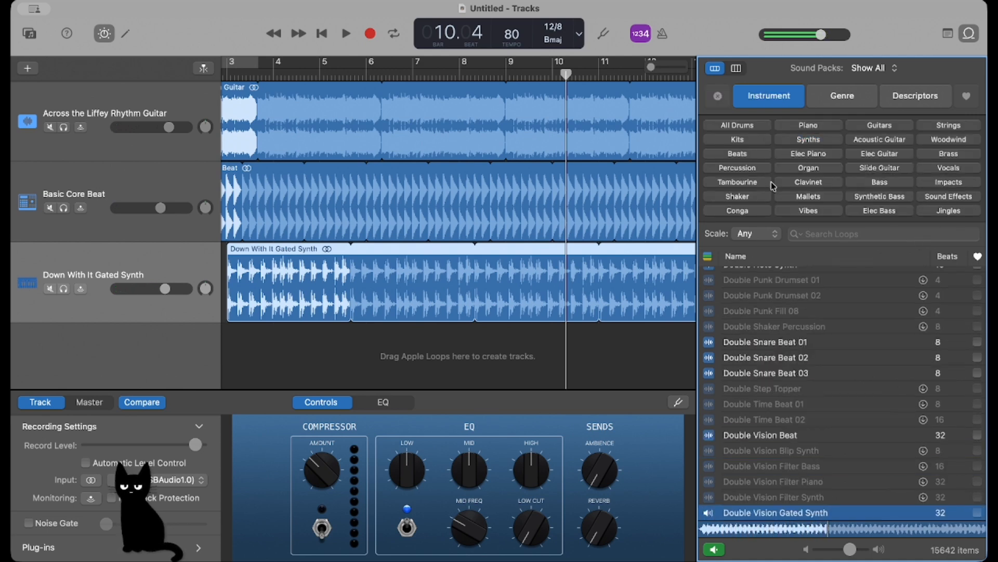
click(879, 182)
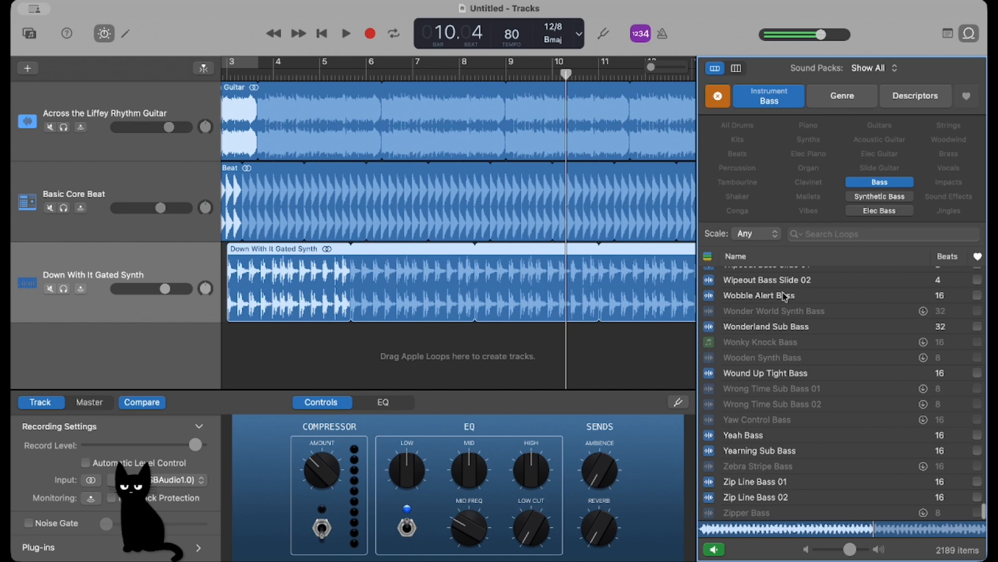
click(785, 295)
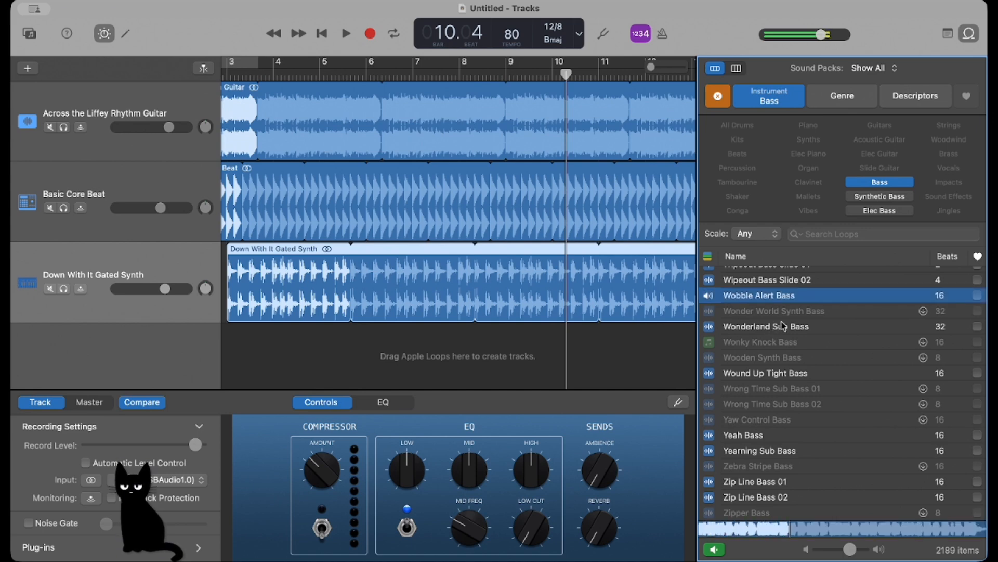
click(763, 373)
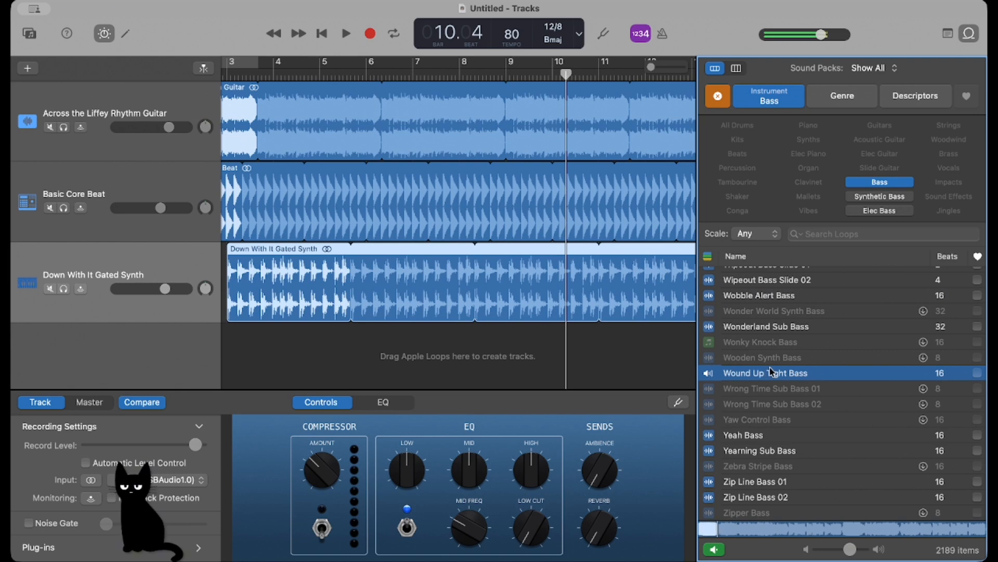
drag(771, 372, 566, 361)
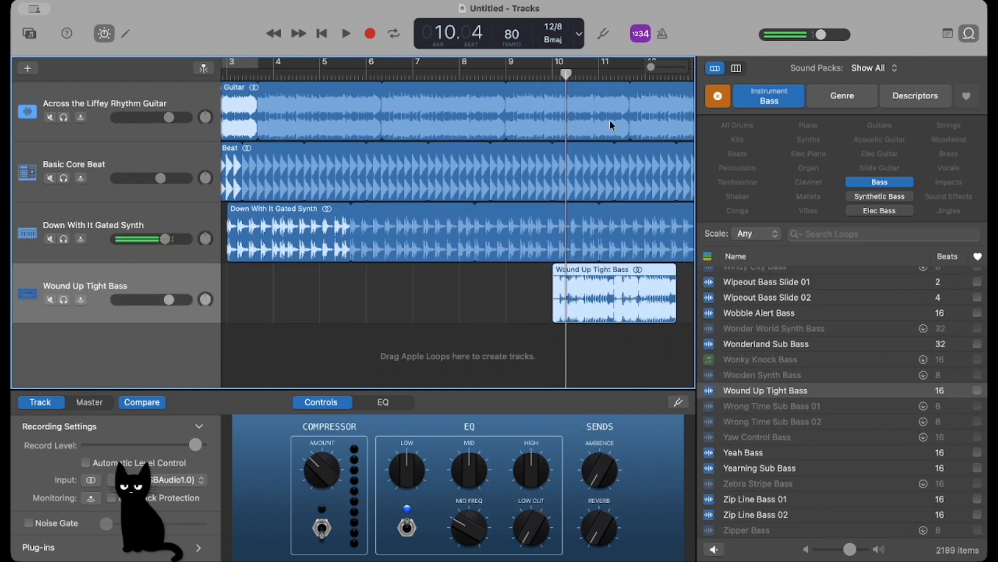
Step: Play the arrangement from bar 10 to hear the bass with the other tracks, then stop
drag(566, 74, 552, 77)
key(space)
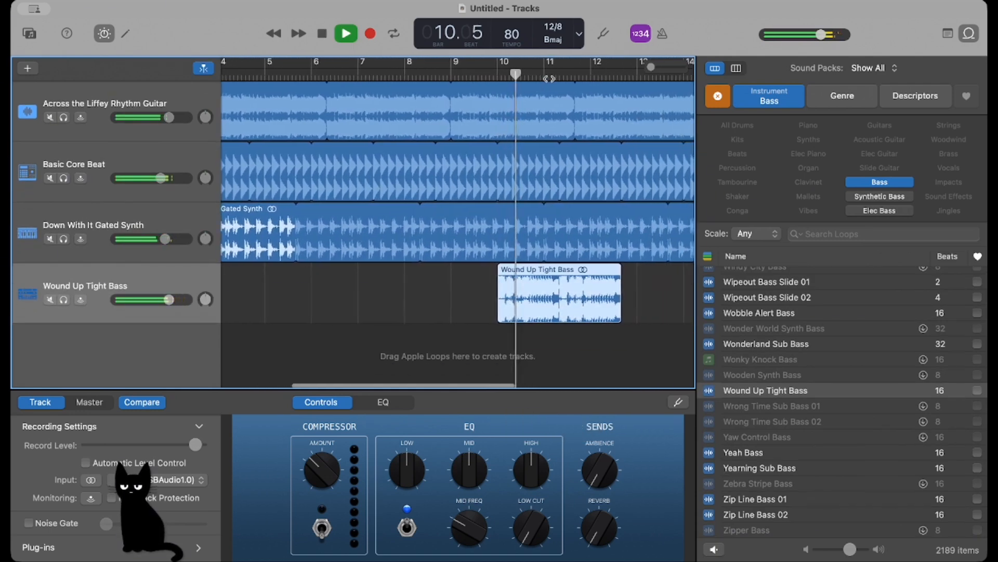
key(space)
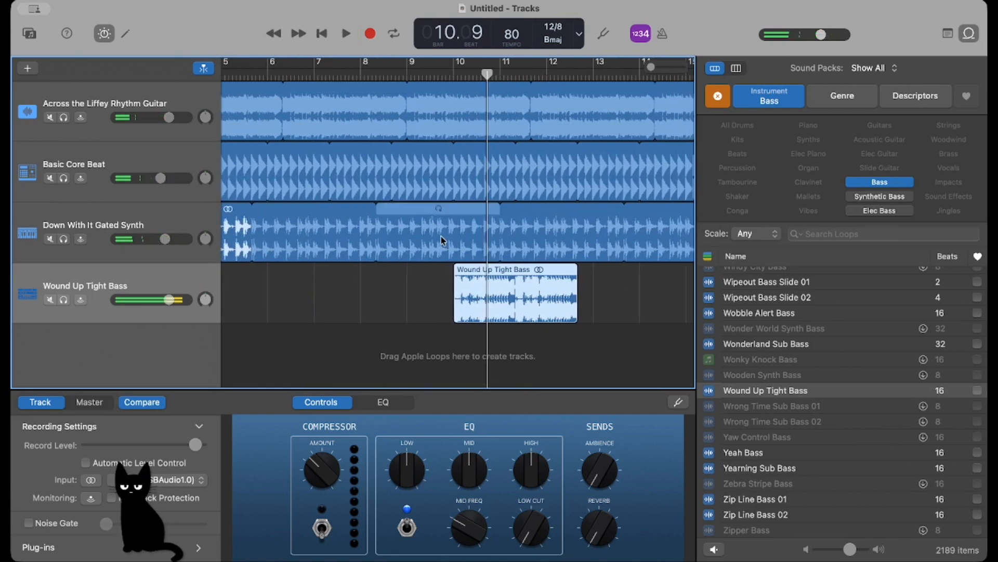
Step: Show volume automation and ramp the Down With It Gated Synth track down from bar 9 to -10.2 dB at about bar 9 beat 8
key(a)
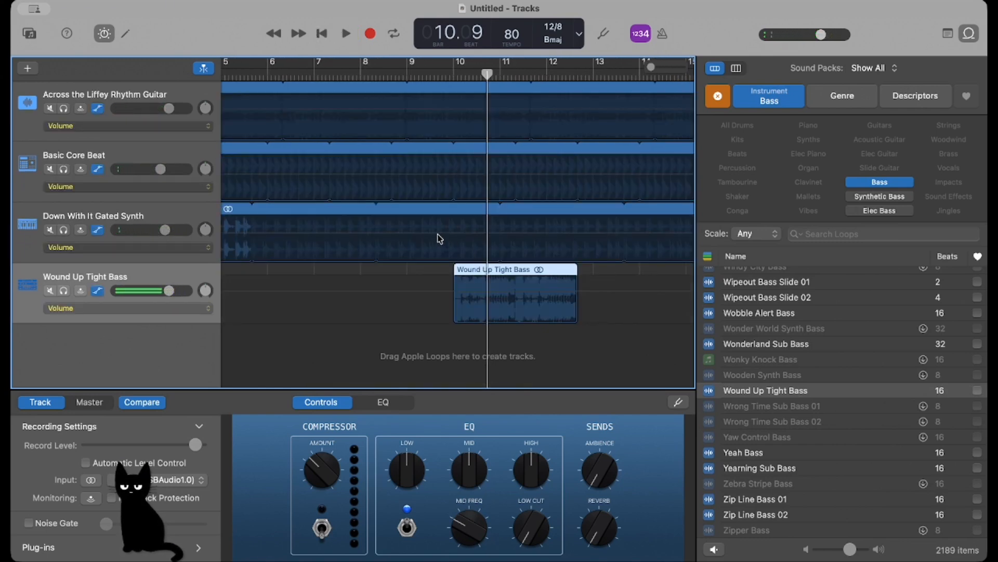
click(435, 235)
click(409, 233)
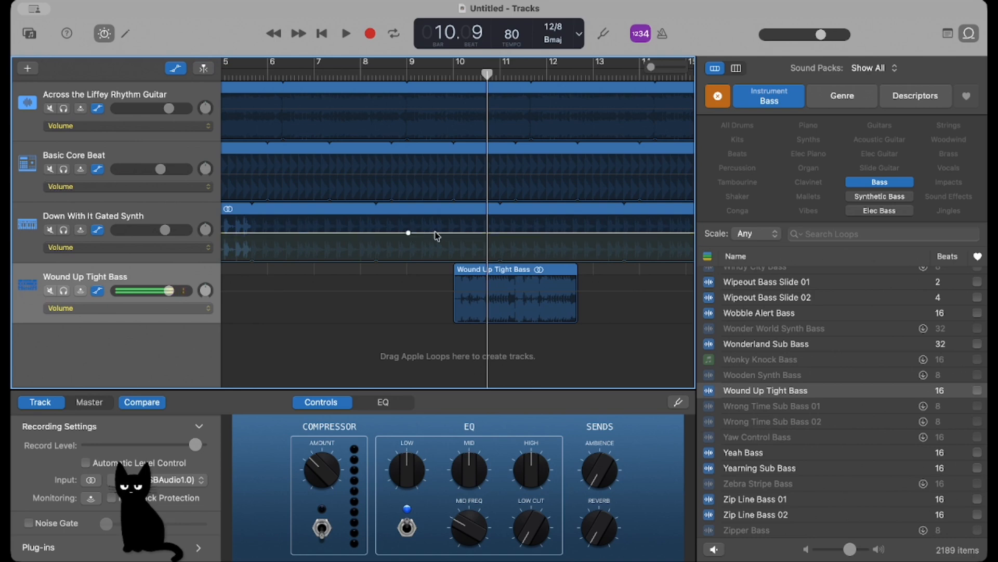
drag(435, 233, 435, 242)
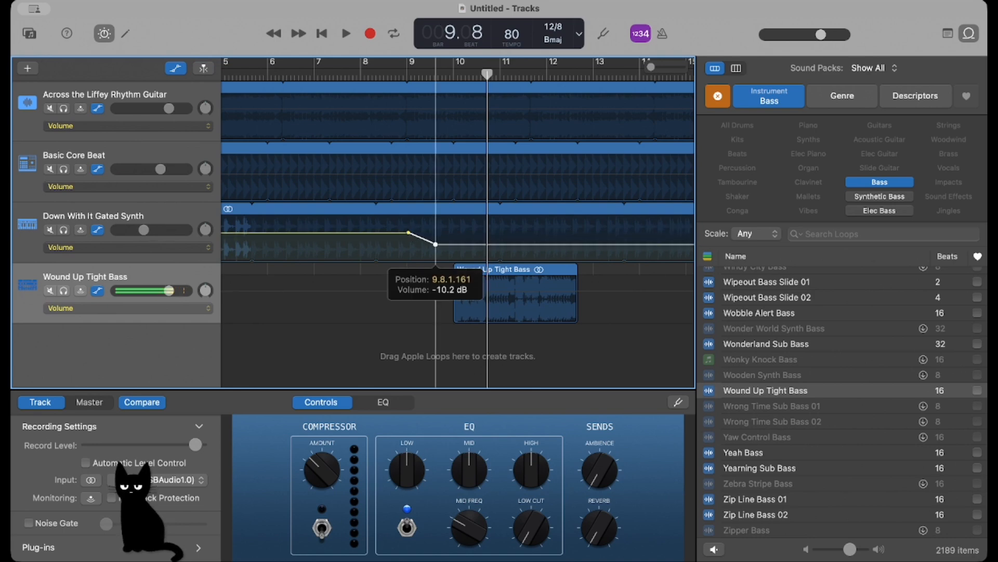
Step: Add downward volume automation ramps starting around bar 9 on the Basic Core Beat and Across the Liffey Rhythm Guitar tracks
click(406, 179)
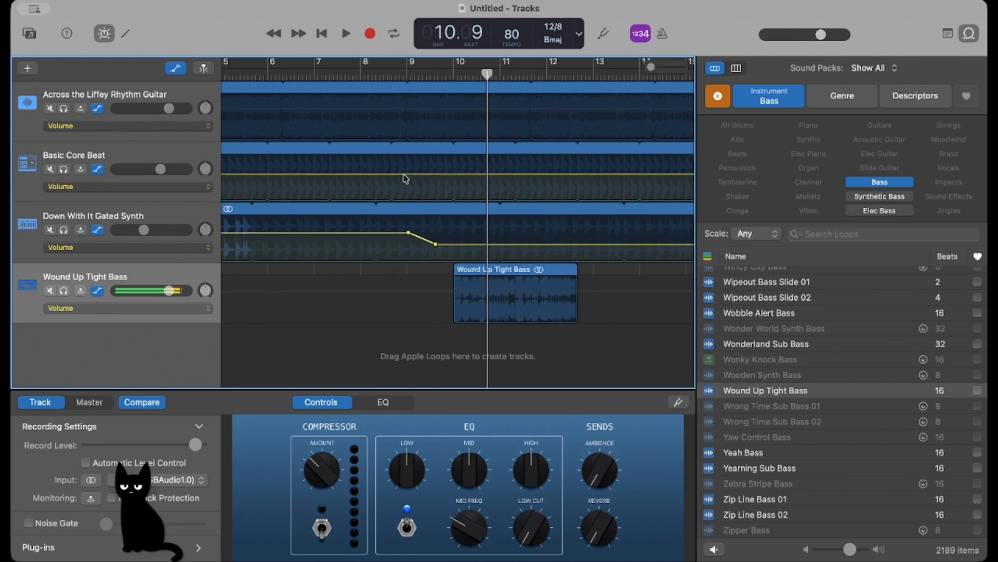
drag(422, 174, 423, 187)
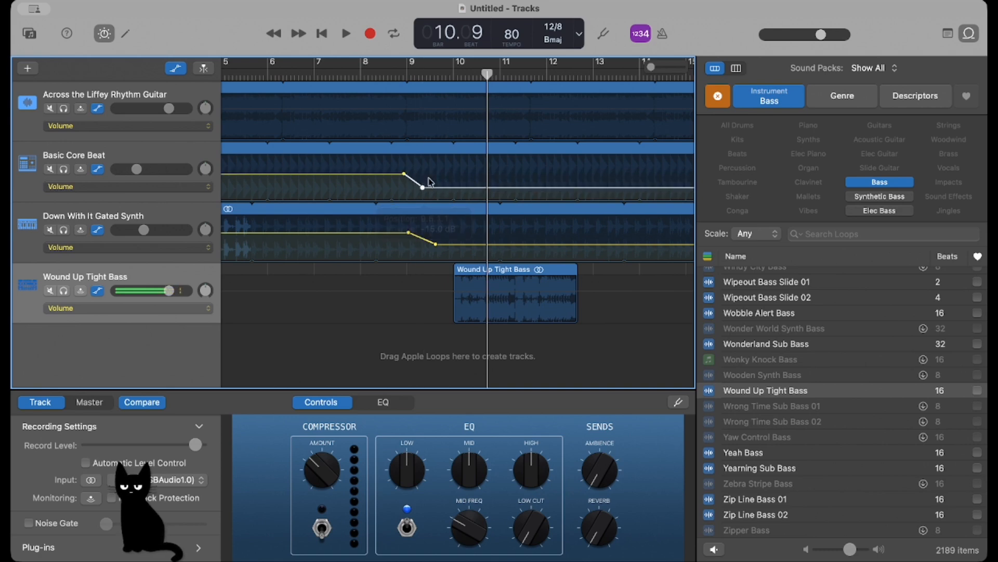
click(405, 114)
drag(419, 112, 437, 123)
key(super+z)
Step: Play from just before bar 9 to bar 11 to check the volume drop leading into the bass
drag(489, 77, 403, 76)
key(space)
scroll(467, 151, left, 1)
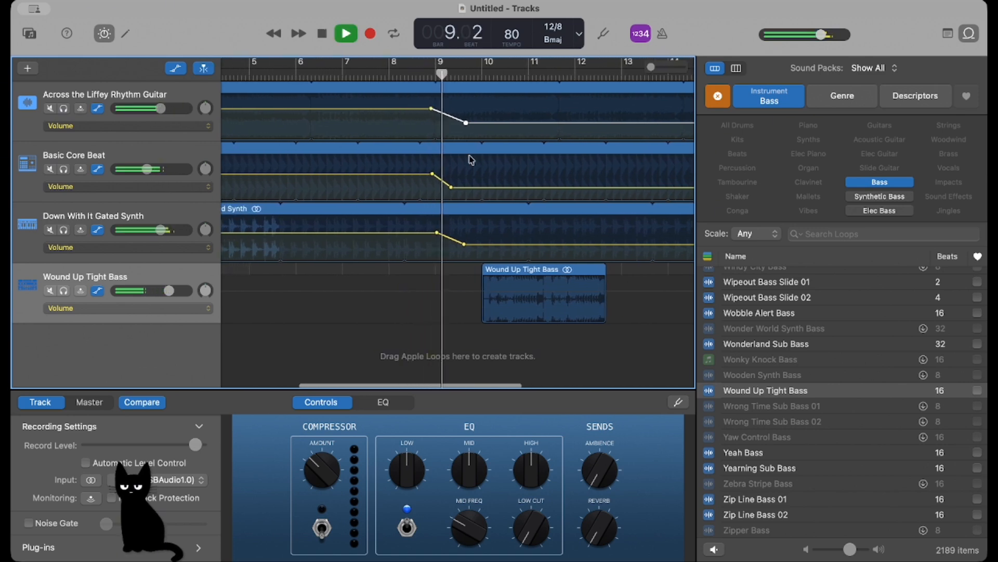
scroll(475, 264, right, 1)
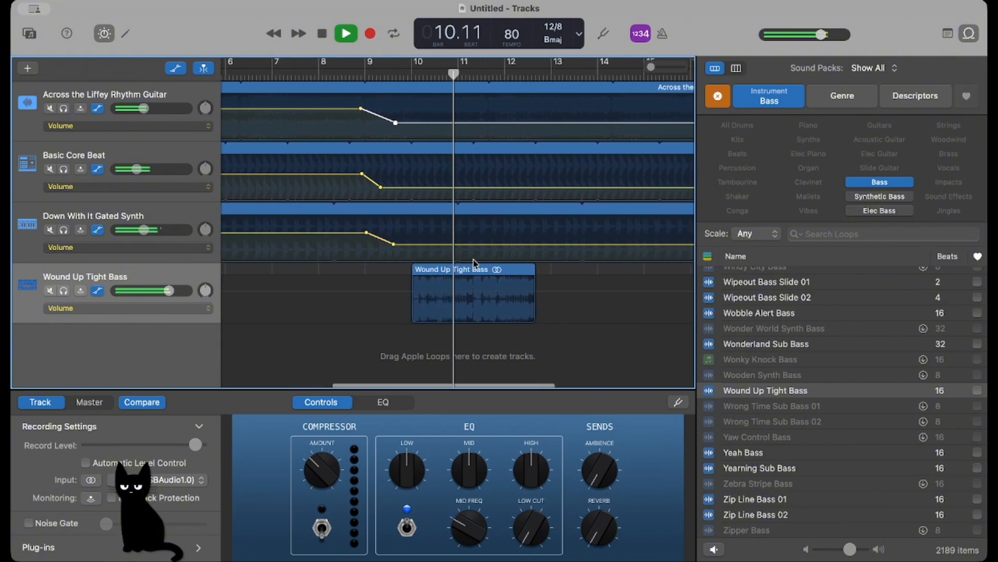
key(space)
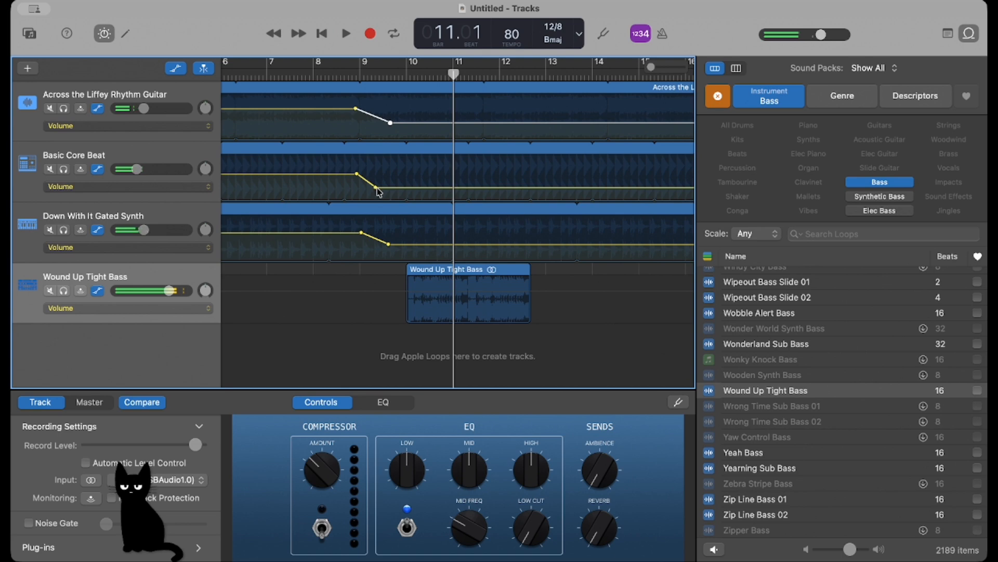
Step: Raise the lowered volume automation slightly on the beat, synth and guitar tracks, and play from bar 9 beat 11 to bar 12 beat 8
drag(376, 188, 375, 180)
drag(391, 245, 389, 238)
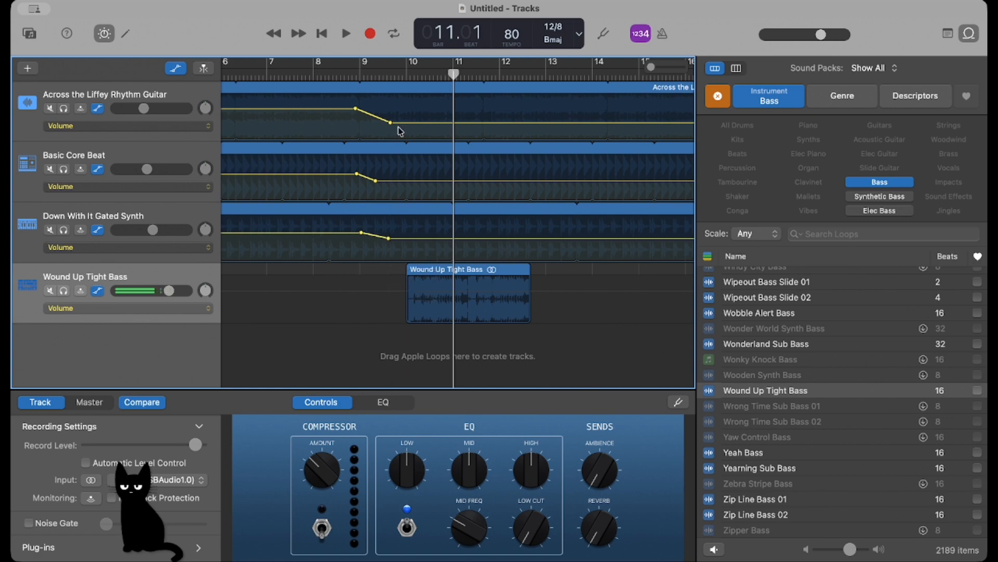
drag(391, 122, 390, 115)
drag(453, 79, 399, 81)
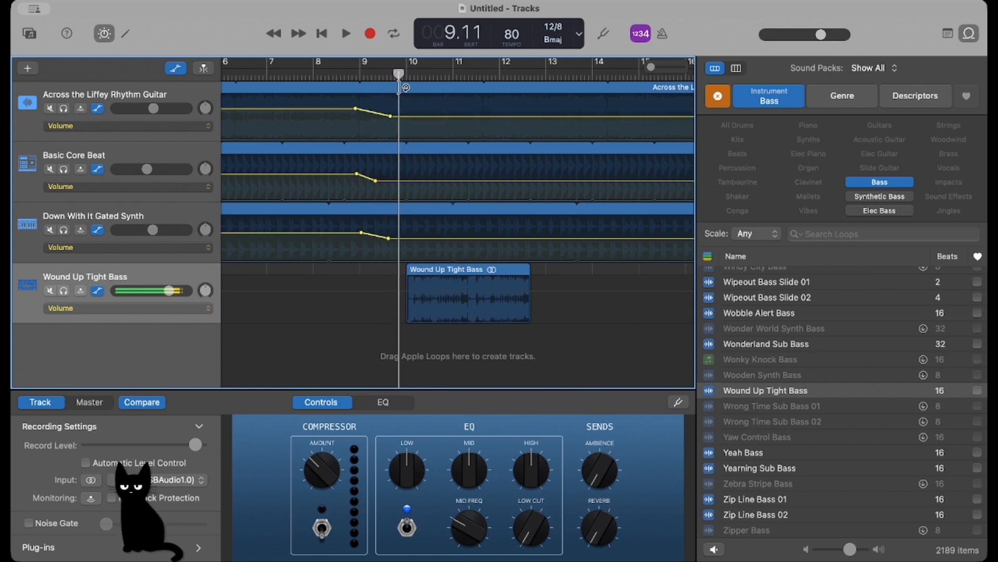
key(space)
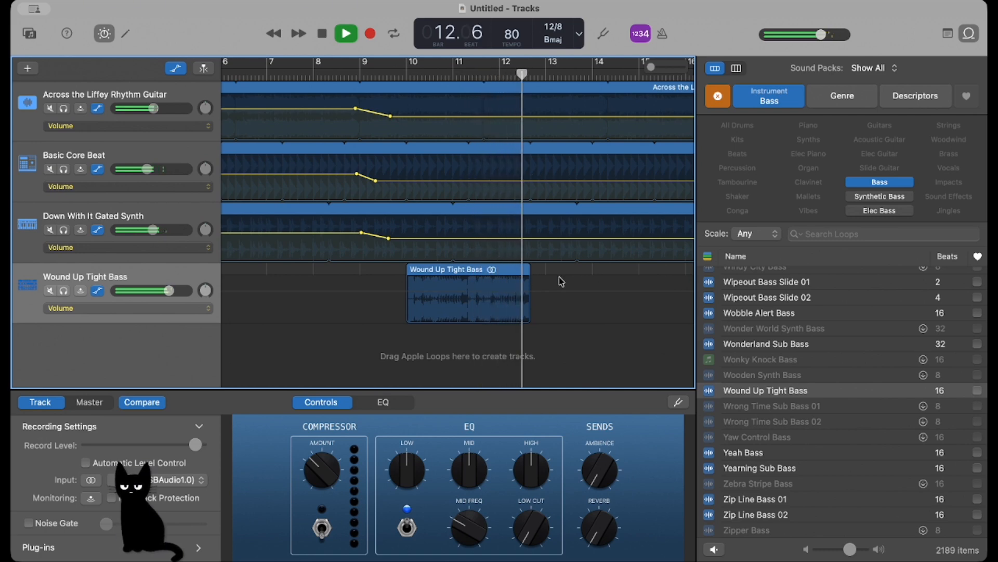
key(space)
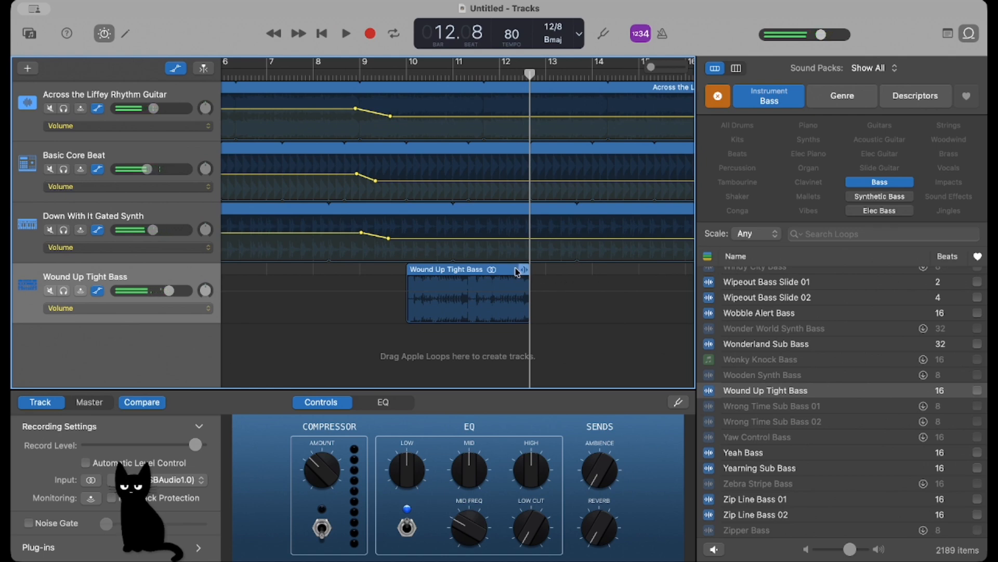
Step: Turn on looping for the Wound Up Tight Bass region and end the Basic Core Beat loop at the playhead at bar 12 beat 8
right_click(517, 272)
click(576, 327)
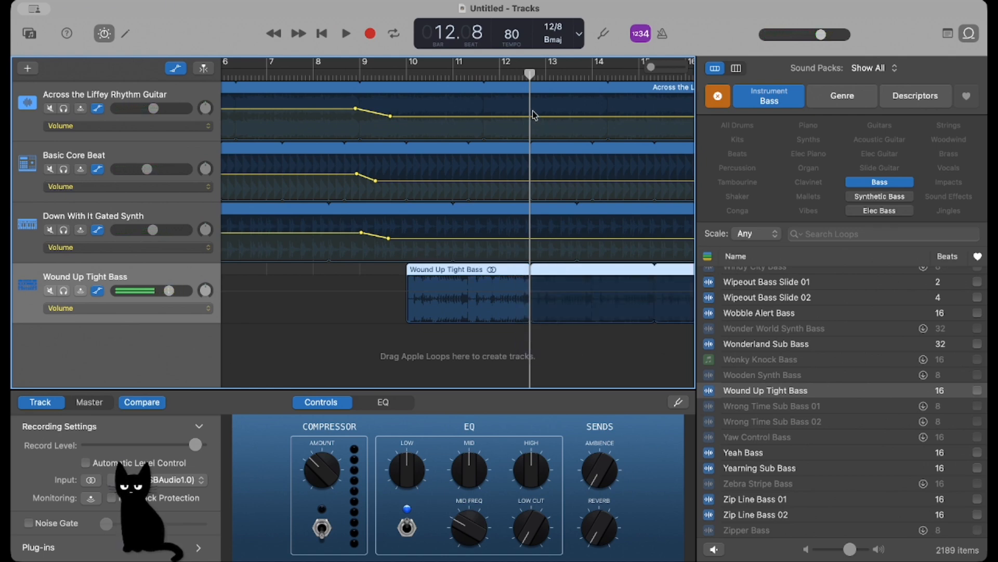
mouse_move(518, 147)
mouse_down()
mouse_move(536, 158)
mouse_move(530, 147)
mouse_up()
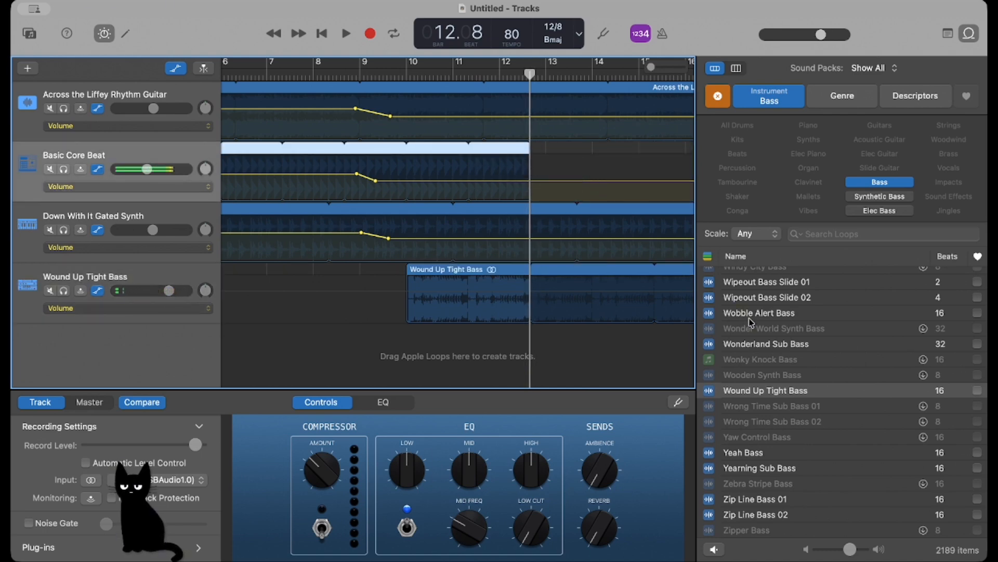
Step: Audition loops in the Beats category and add Under Pressure Beat to the Basic Core Beat track, starting at bar 12 beat 8
click(886, 182)
click(731, 154)
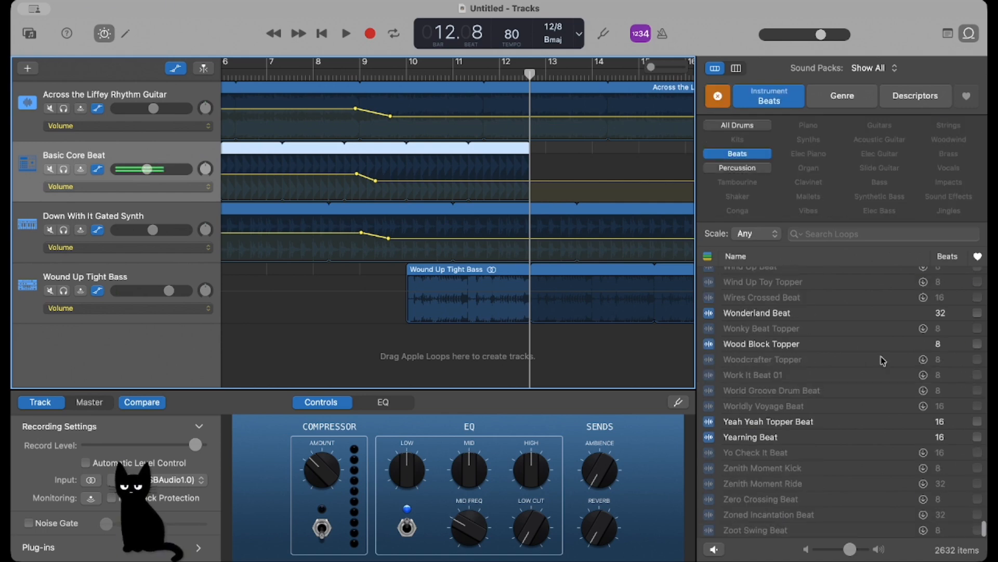
scroll(762, 386, up, 5)
scroll(763, 386, up, 10)
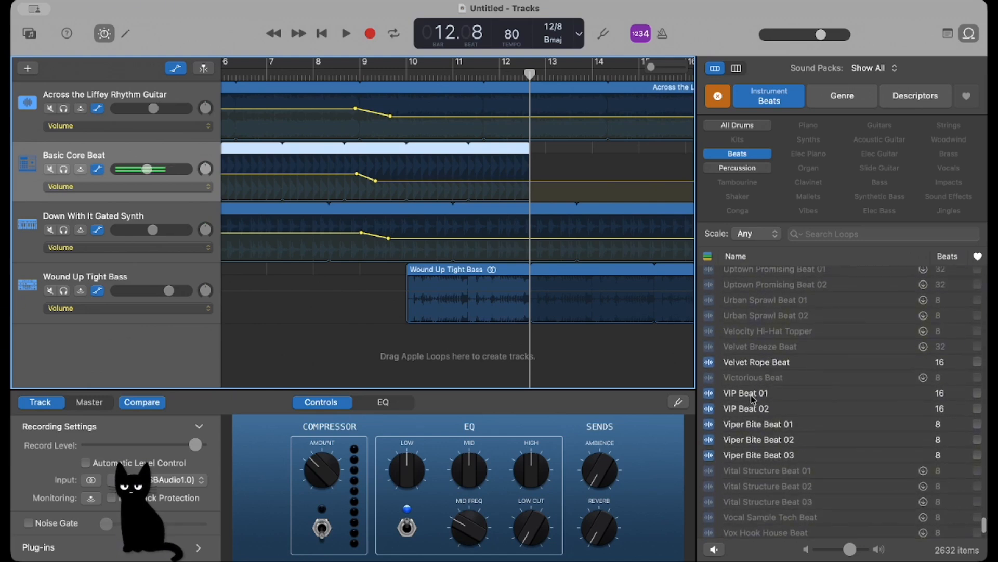
click(751, 394)
click(751, 424)
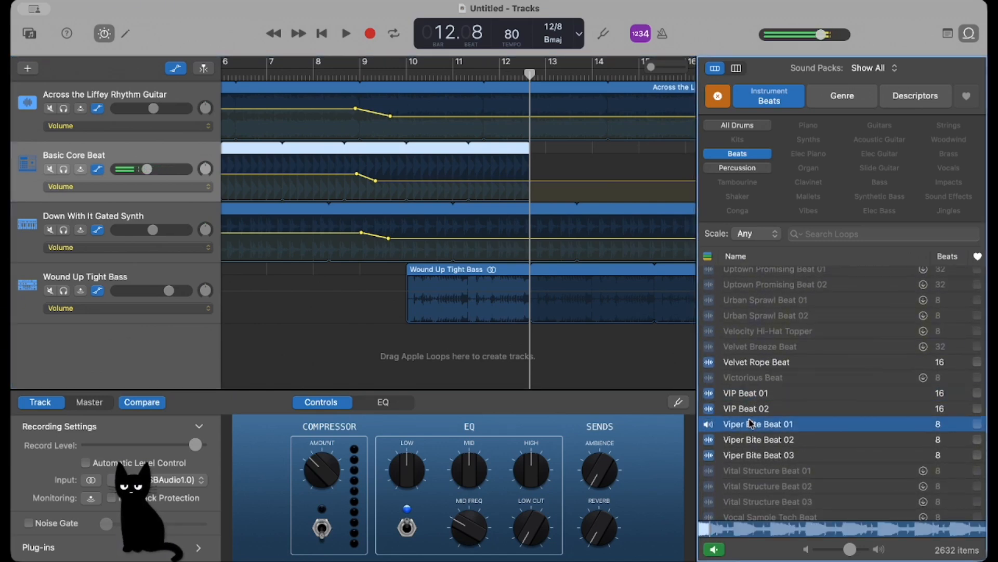
scroll(765, 423, up, 10)
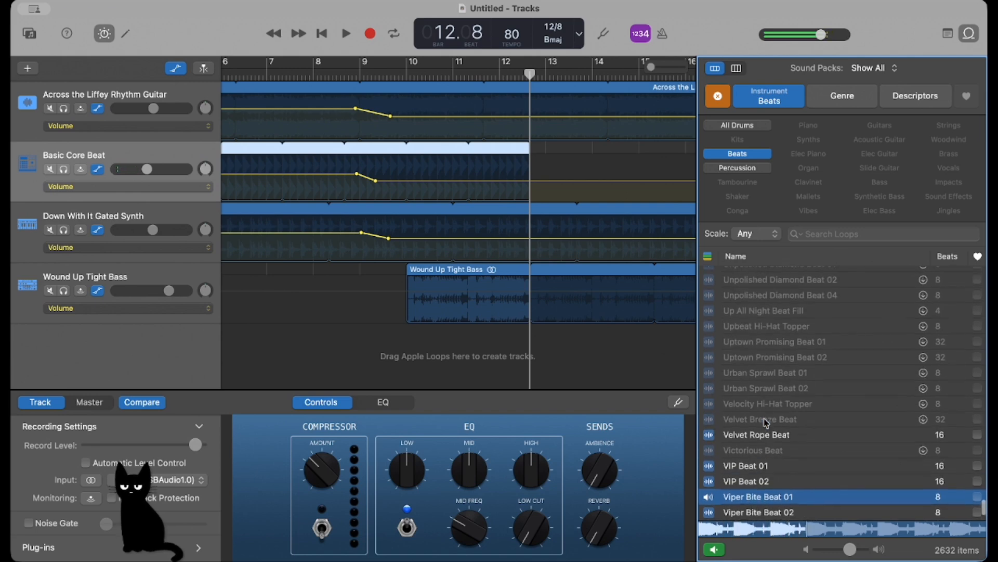
click(760, 341)
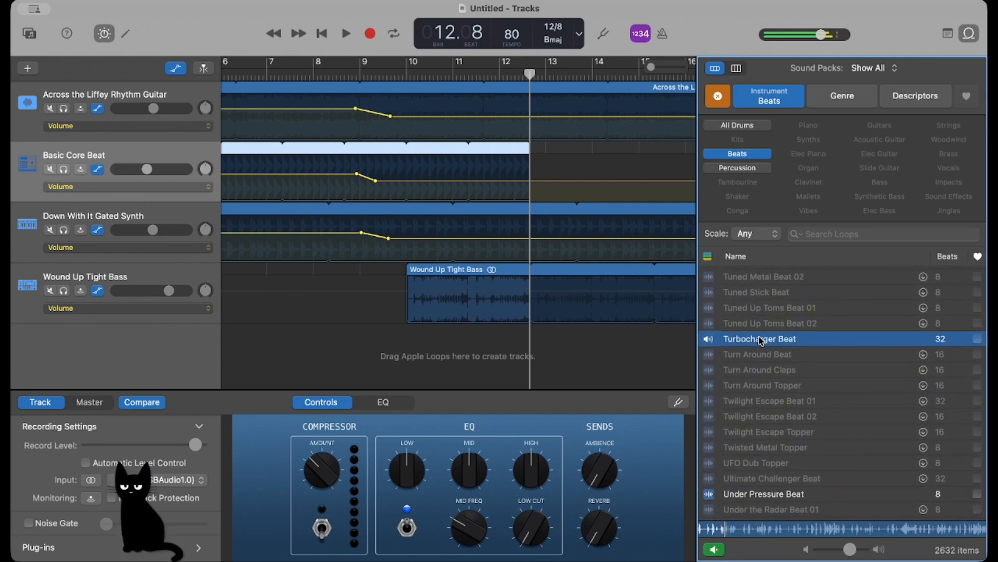
click(749, 495)
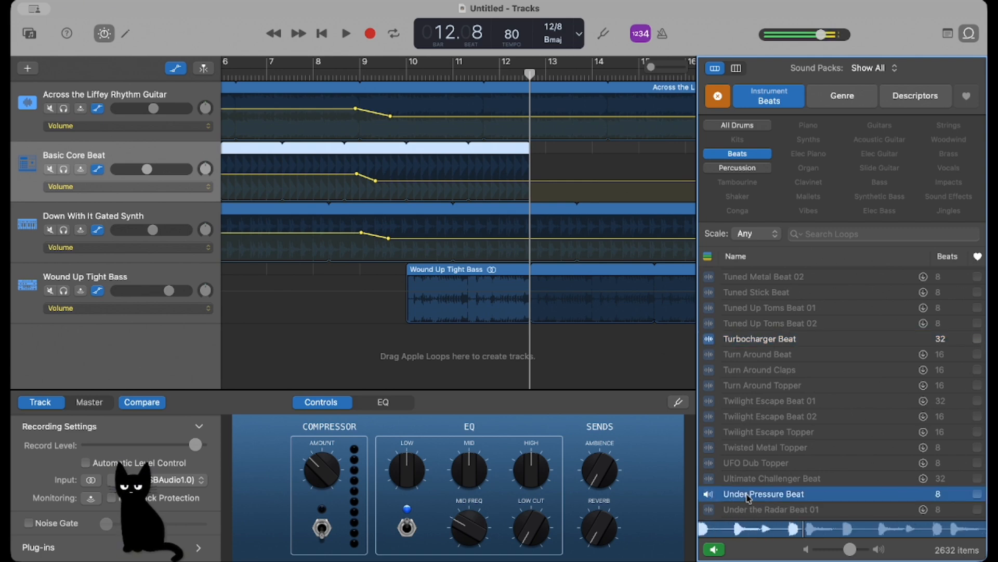
drag(747, 495, 572, 154)
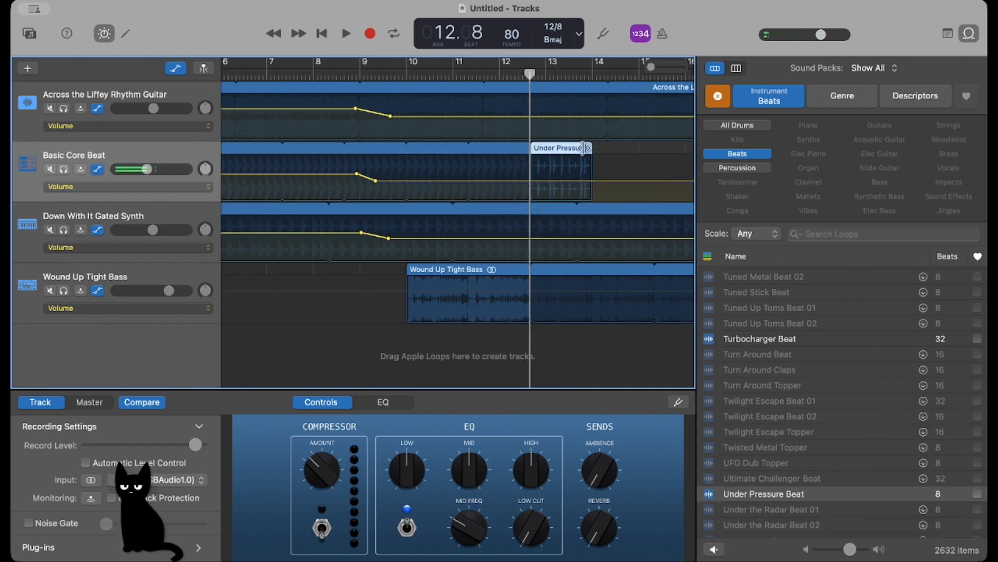
Step: Turn on looping for the Under Pressure Beat region and play the arrangement from bar 12 beat 8
right_click(585, 150)
click(619, 218)
key(space)
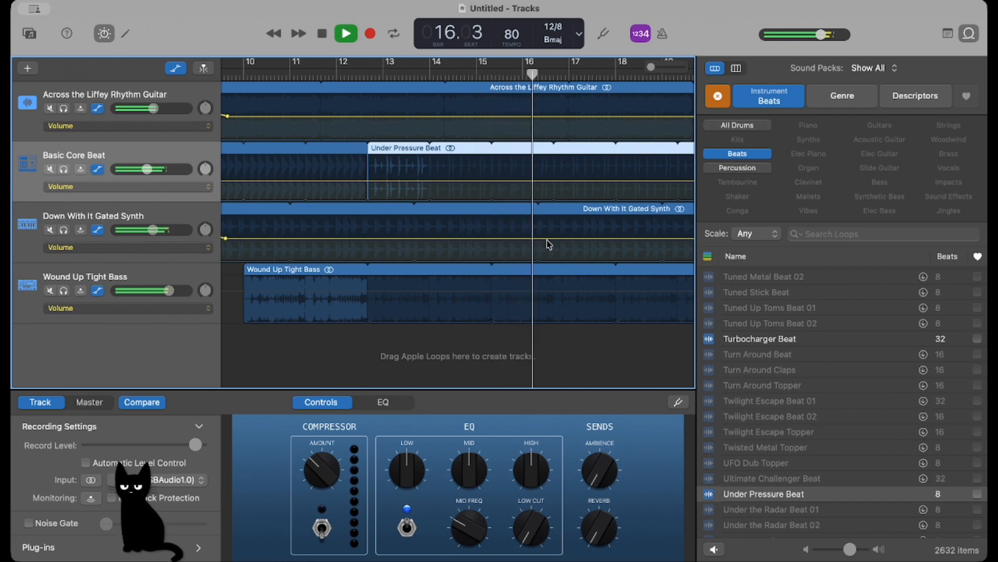
Step: Stop playback at bar 16 beat 6 and end the looped Under Pressure Beat region at the playhead
key(space)
scroll(530, 208, right, 2)
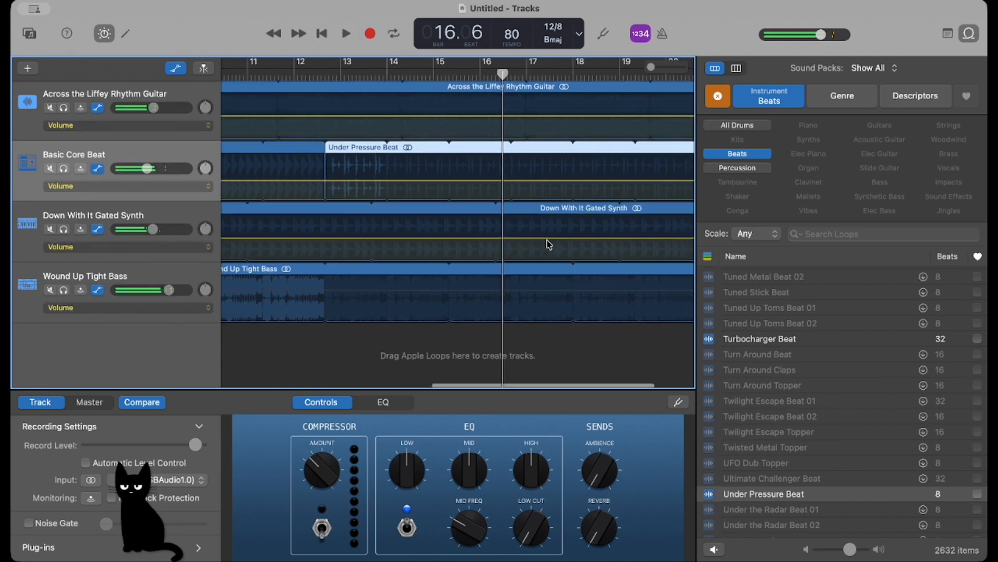
right_click(515, 148)
click(499, 166)
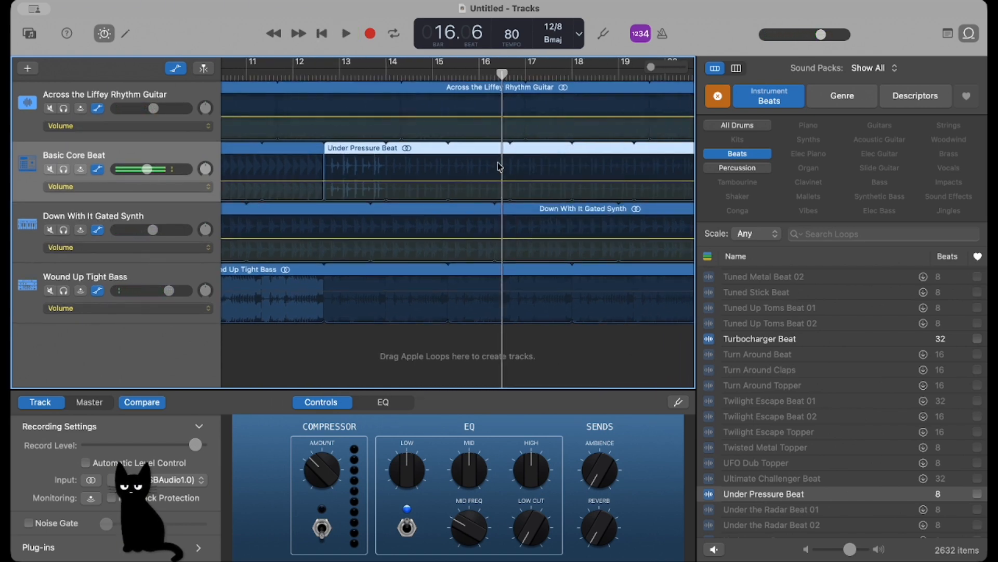
drag(522, 152, 516, 173)
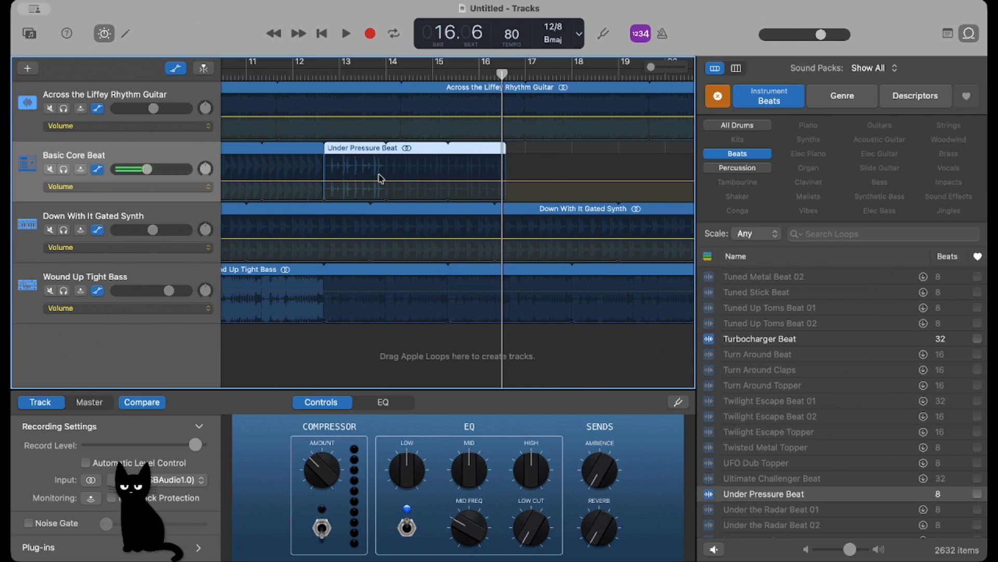
Step: Copy the looping Basic Core Beat region and paste it at bar 16 beat 6, after Under Pressure Beat
click(294, 153)
right_click(295, 153)
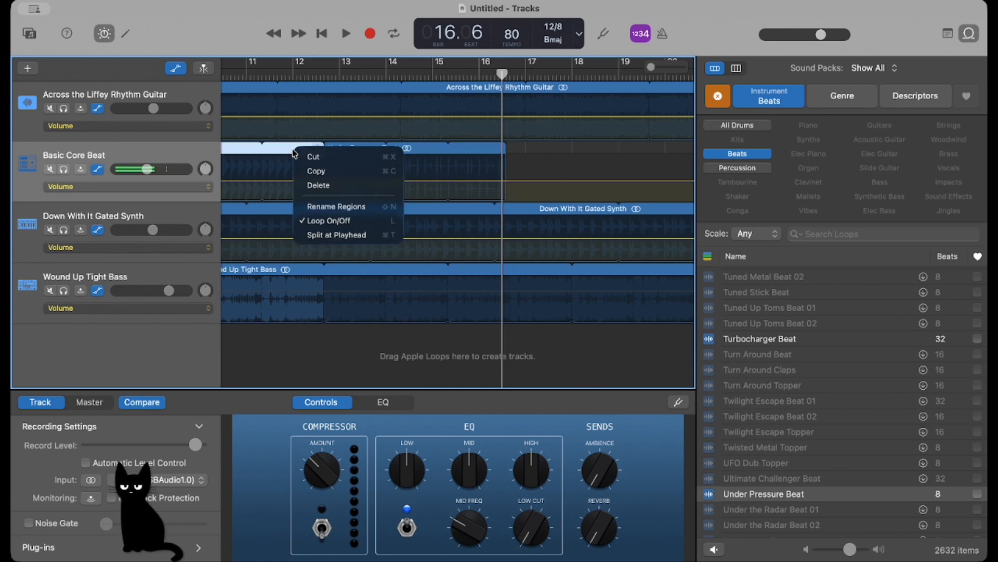
click(314, 170)
key(super+v)
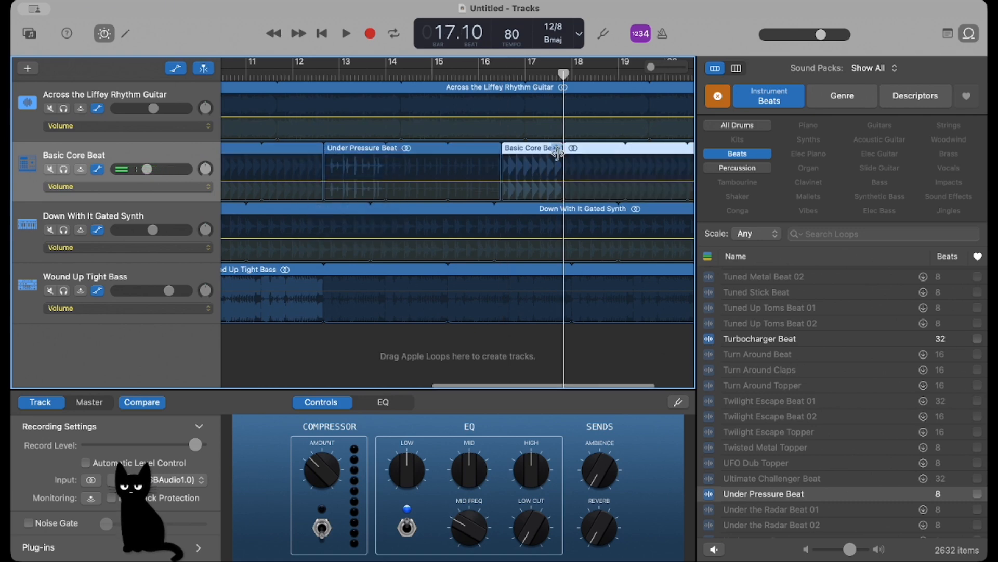
Step: End the Wound Up Tight Bass loop at bar 17 beat 4 and play the arrangement from just before bar 10
drag(567, 75, 536, 75)
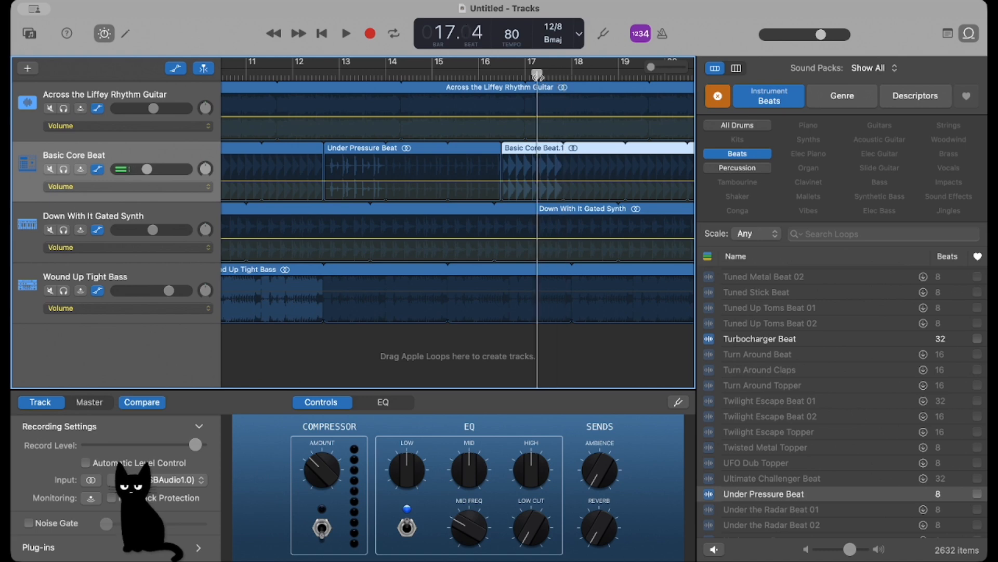
drag(538, 268, 538, 268)
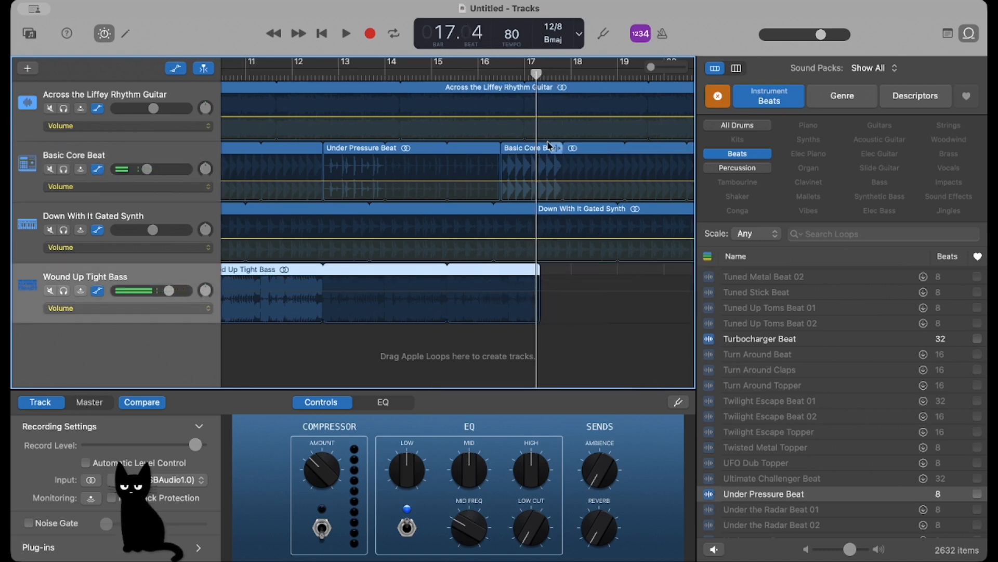
drag(536, 76, 461, 75)
scroll(461, 94, left, 5)
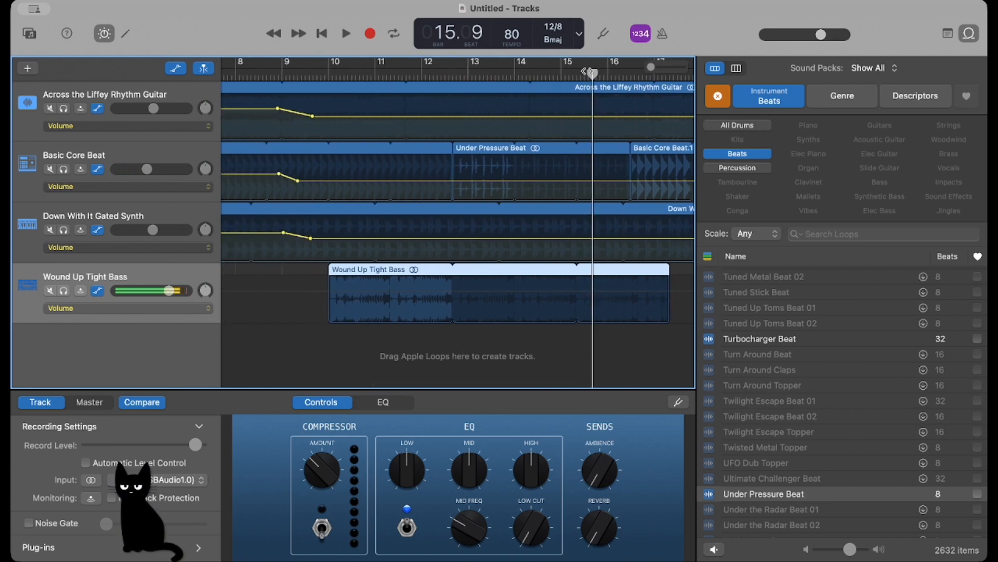
drag(591, 72, 324, 102)
scroll(324, 102, left, 1)
key(space)
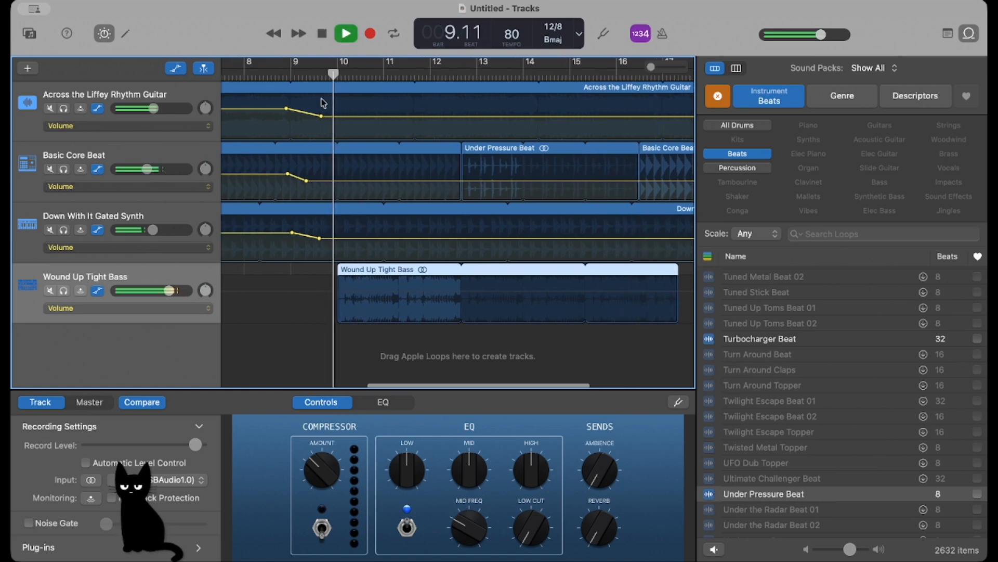
scroll(435, 141, right, 2)
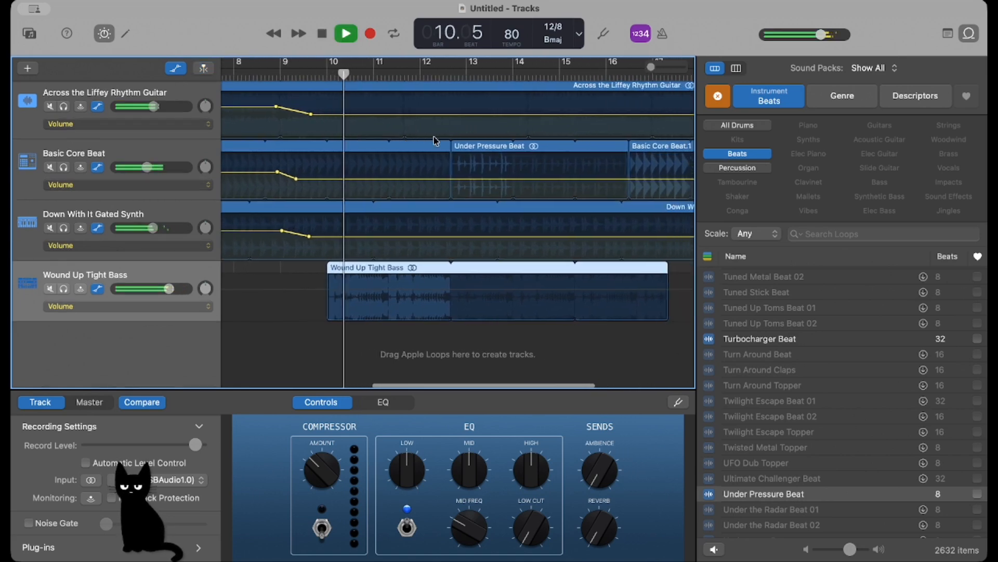
scroll(435, 141, right, 3)
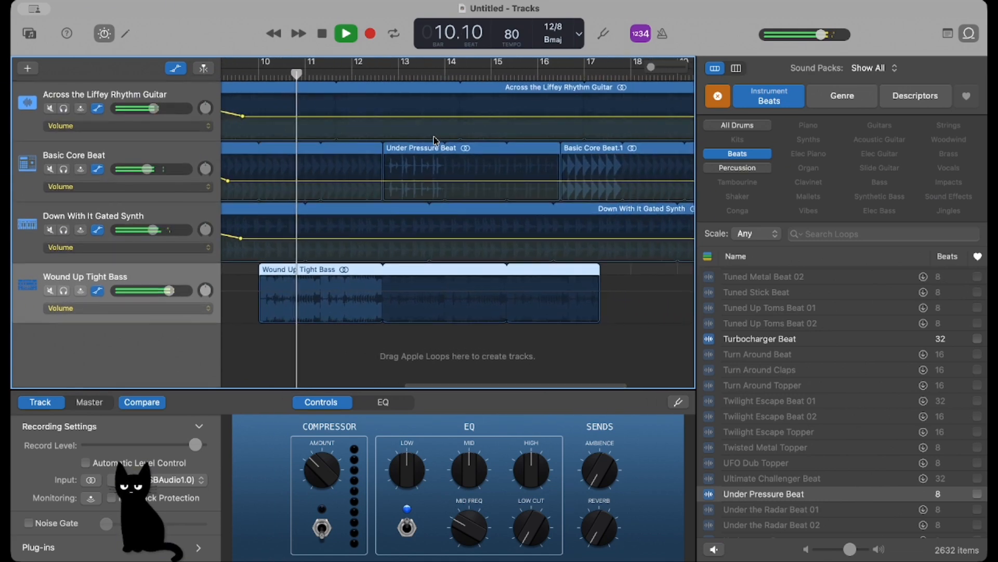
Step: Add two volume automation points to the Basic Core Beat track where the bass ends, raising the volume from bar 17 to bar 18
click(598, 181)
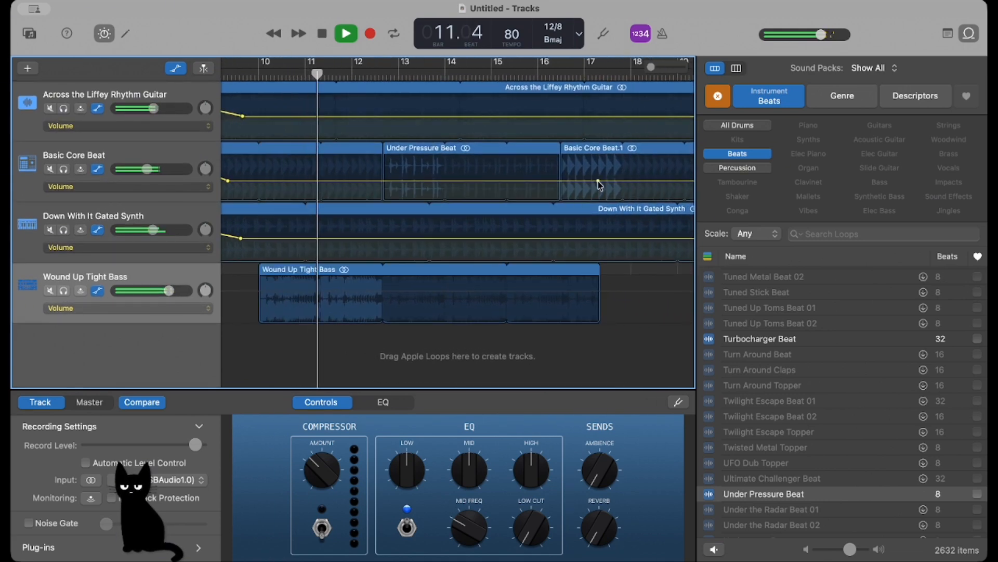
click(631, 181)
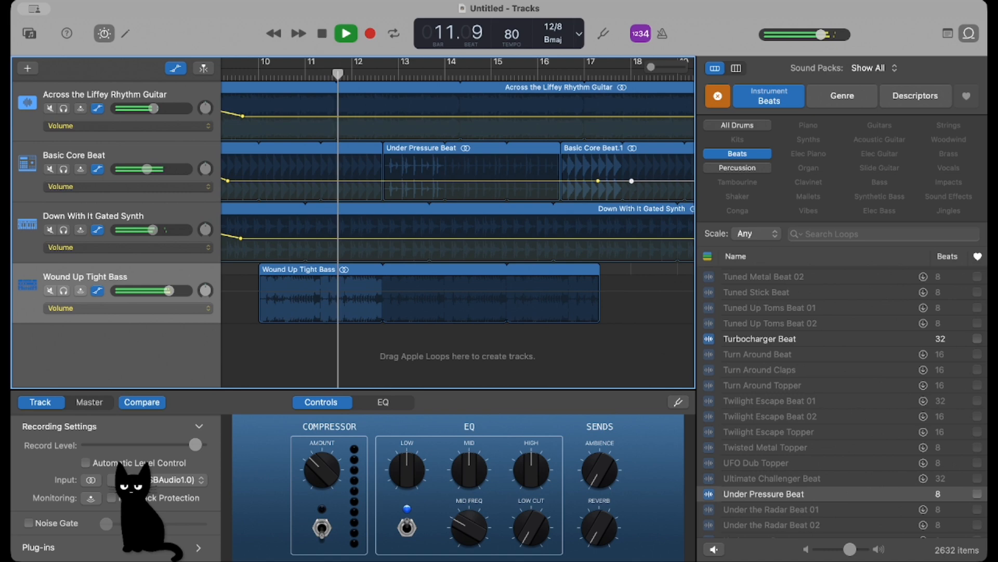
drag(632, 181, 635, 169)
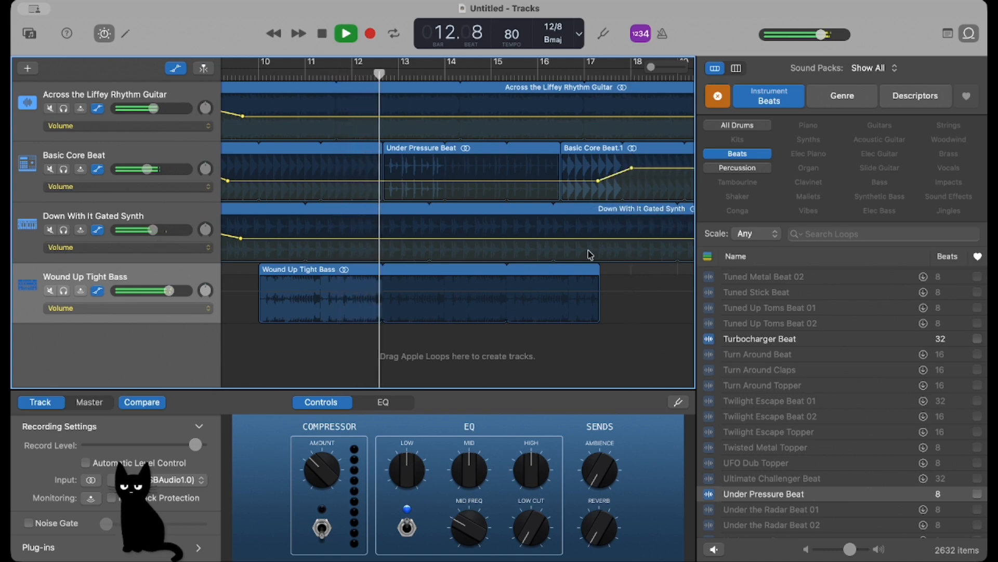
Step: Raise the volume automation between bars 17 and 18 on the synth track to +0.4 dB and slightly on the guitar track
click(601, 238)
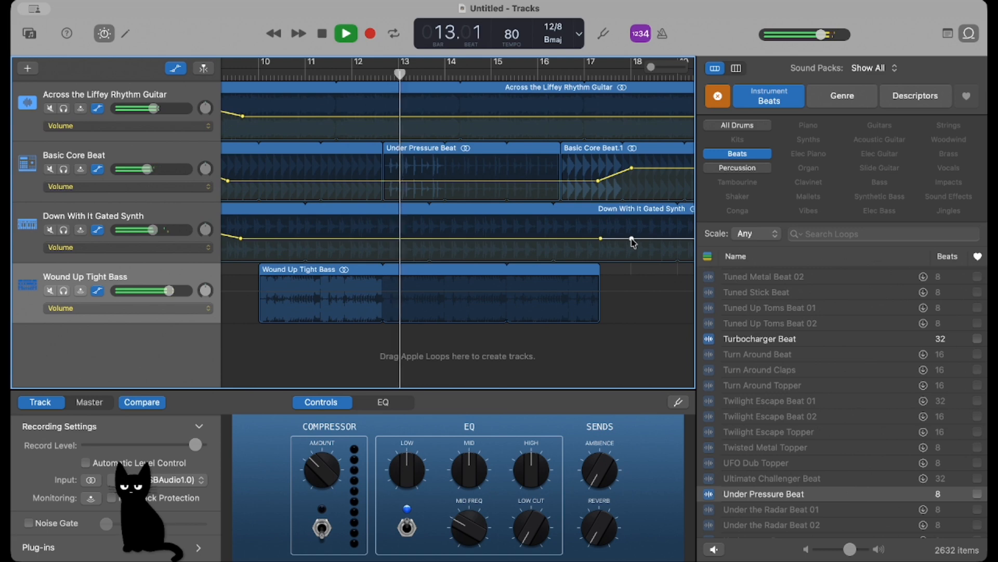
drag(632, 238, 632, 230)
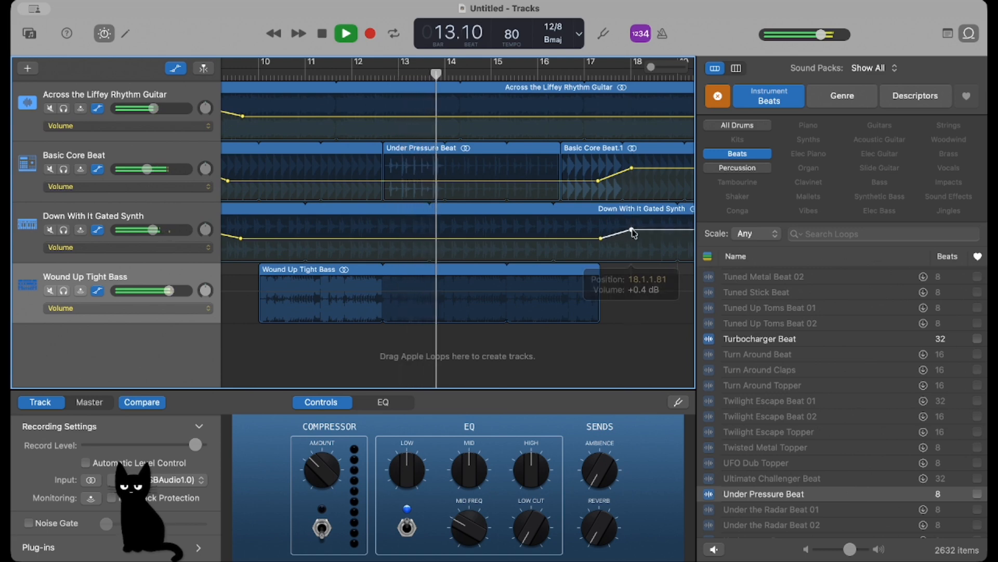
click(599, 117)
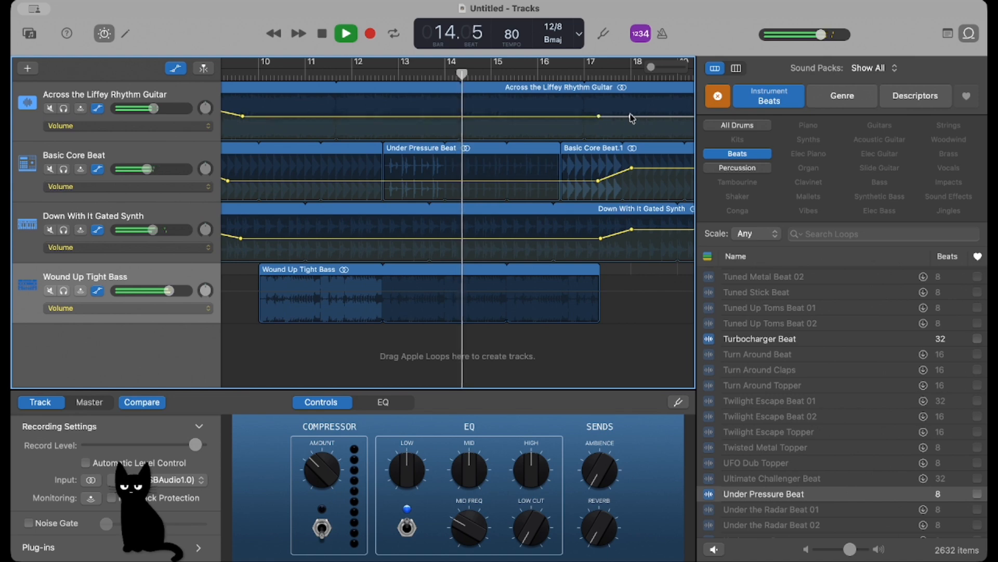
drag(632, 116, 631, 110)
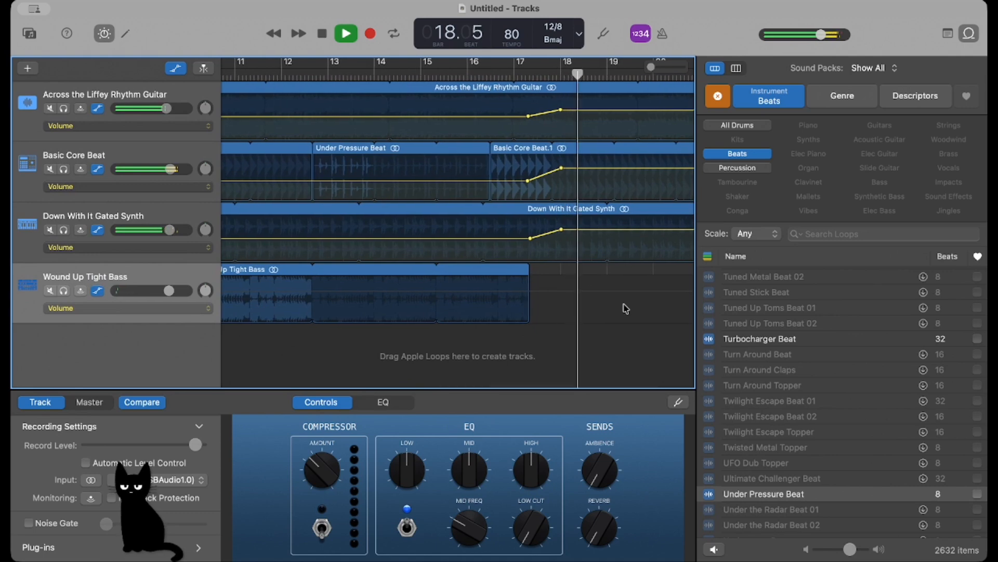
Step: Stop playback and lower the volume automation at the end of the song on the synth, guitar and beat tracks
scroll(623, 291, down, 5)
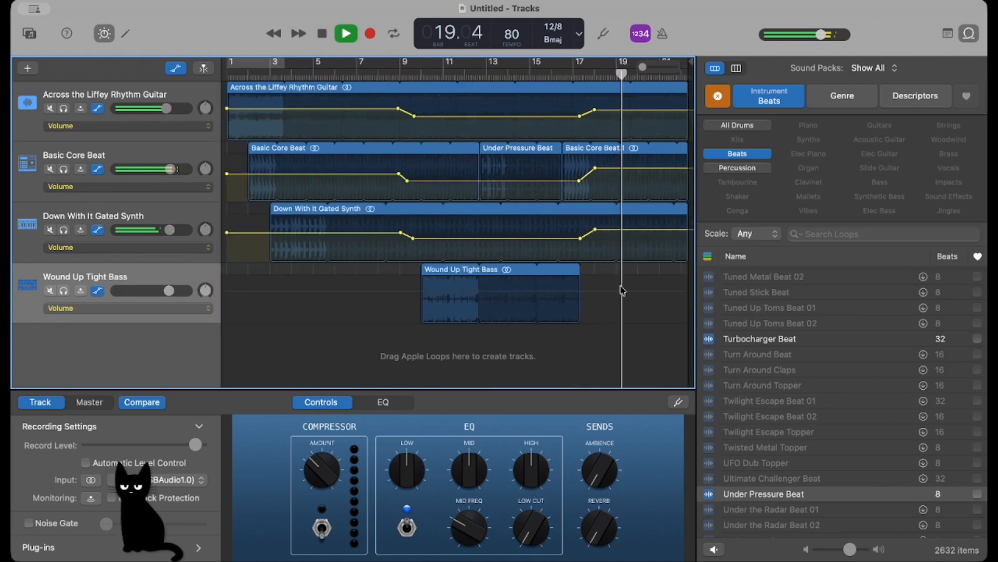
key(space)
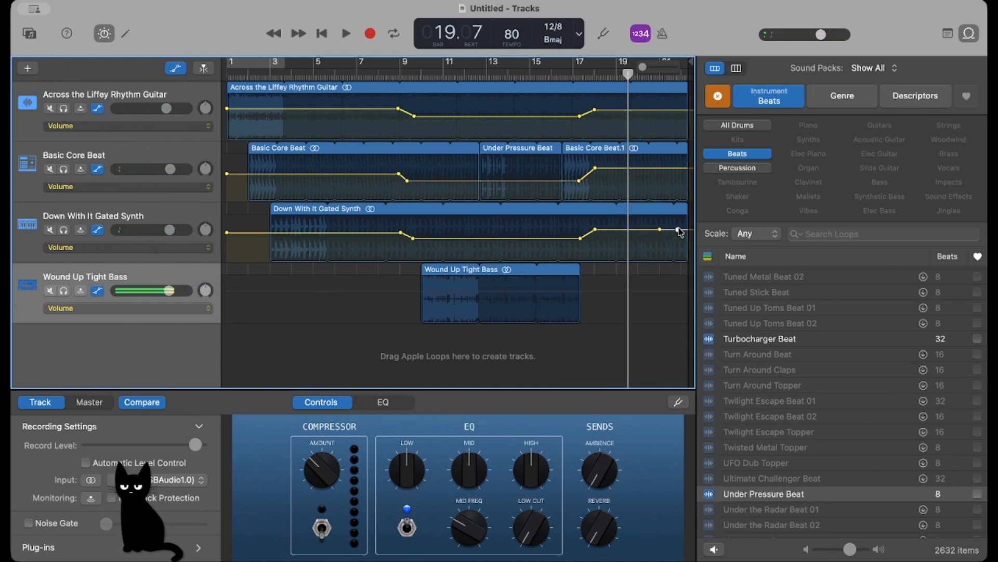
drag(678, 230, 677, 235)
drag(679, 110, 678, 126)
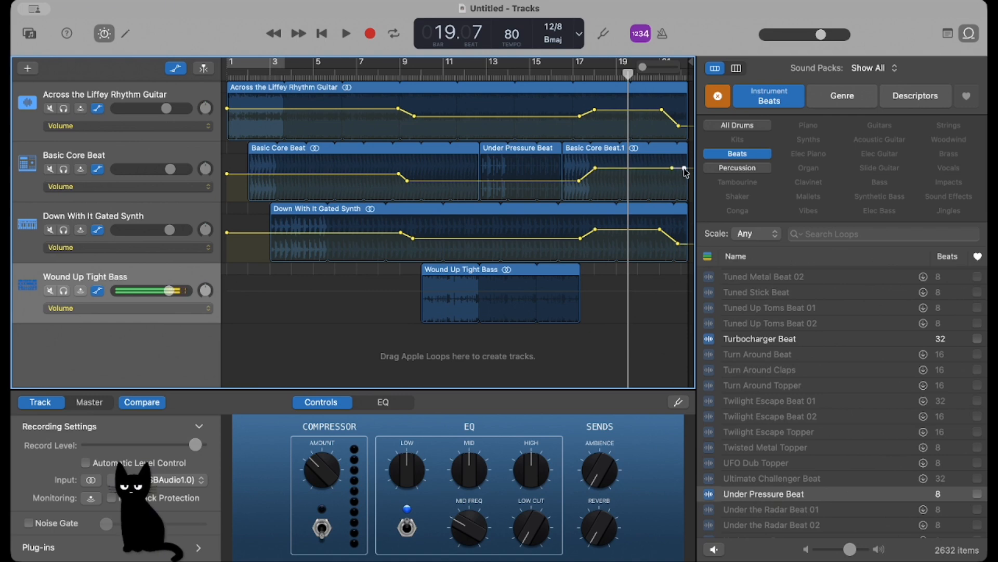
drag(684, 168, 684, 185)
Step: Switch the Basic Core Beat track's automation to Reverb and ramp the reverb up at the end of the song
click(120, 187)
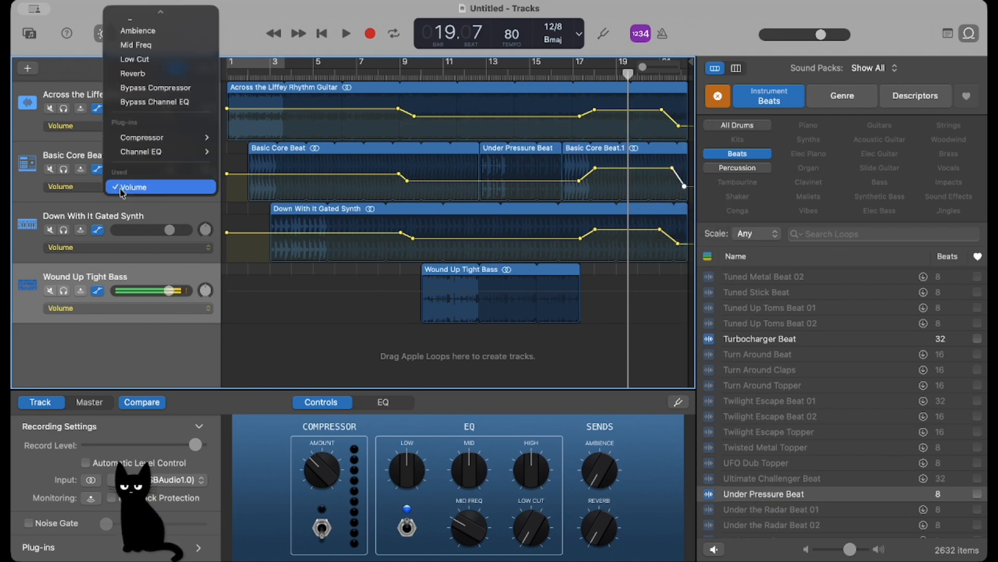
scroll(163, 71, up, 3)
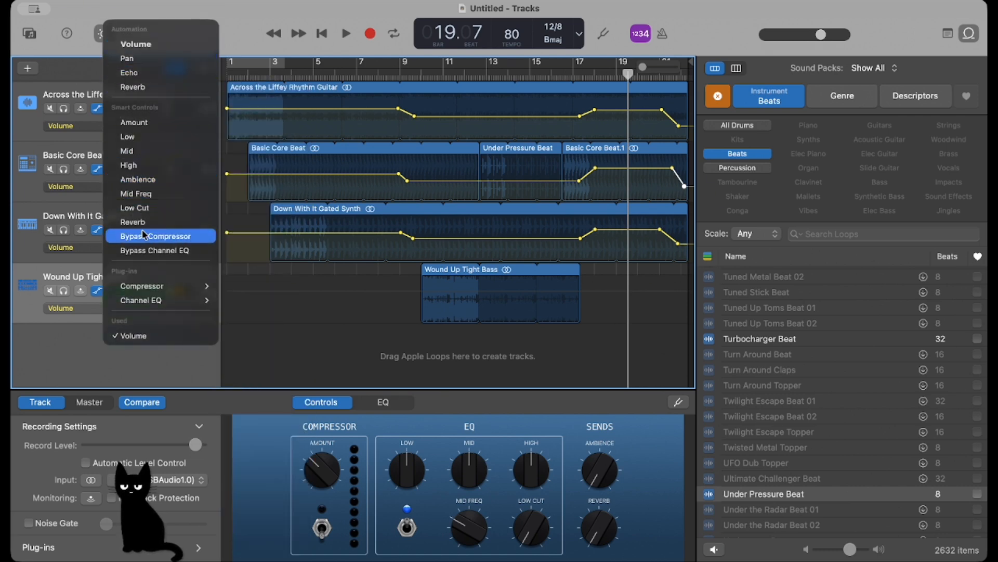
click(156, 222)
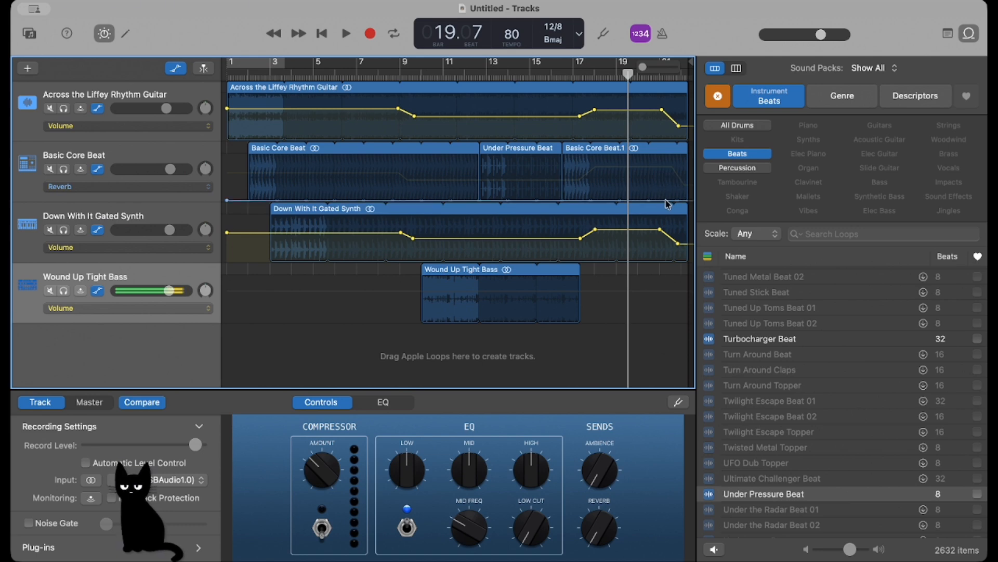
drag(685, 201, 685, 168)
Step: Switch the guitar track's automation to Reverb and ramp the reverb up over the song's last bars
click(96, 126)
scroll(138, 24, up, 8)
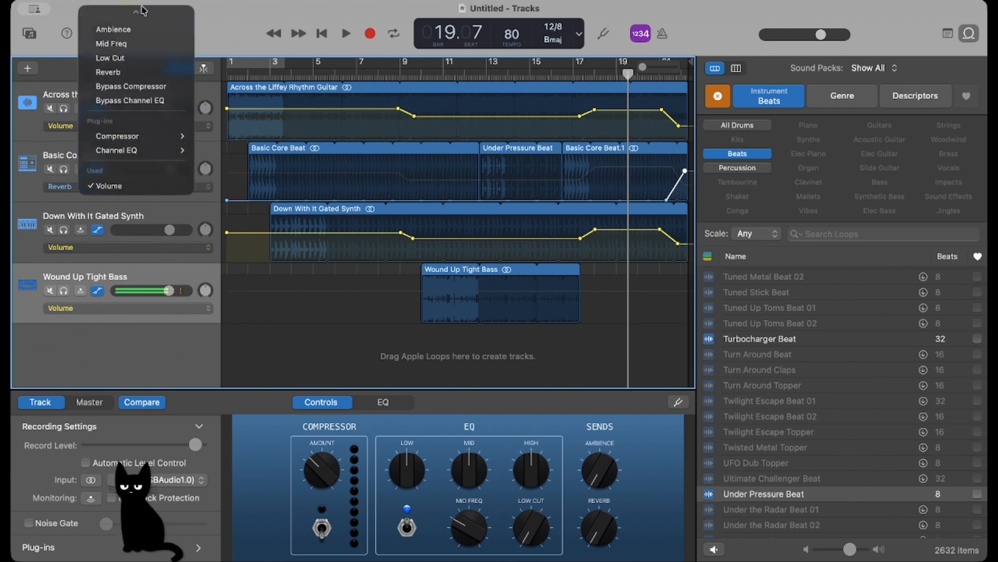
click(119, 128)
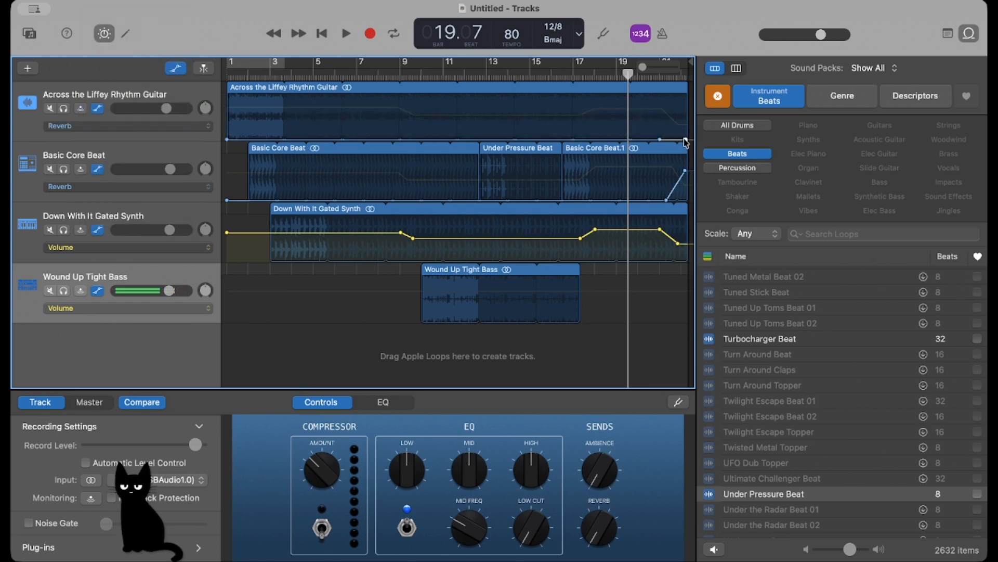
drag(685, 140, 685, 112)
Step: Play the whole song from the beginning to bar 22 beat 5
click(325, 34)
click(341, 35)
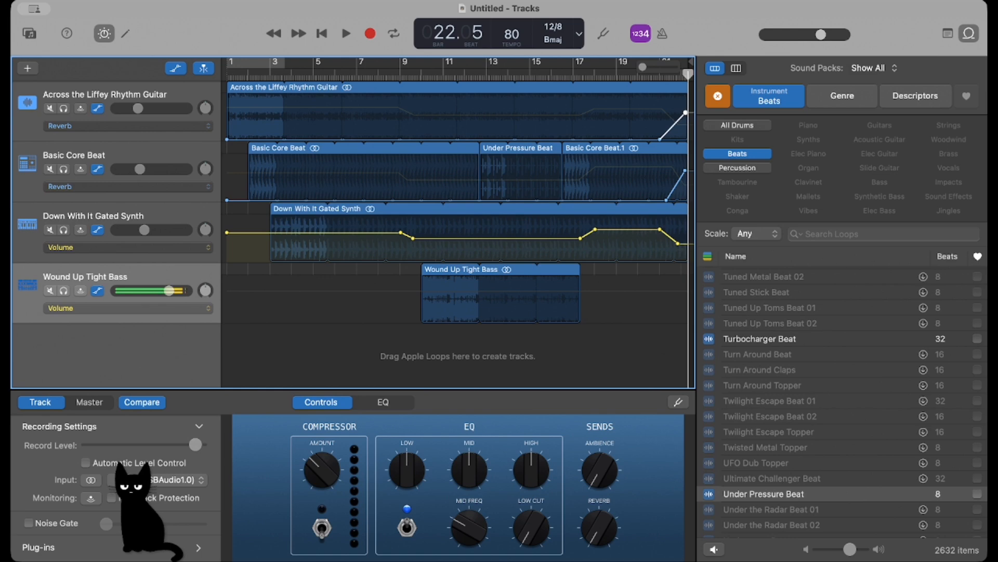
key(super+Tab)
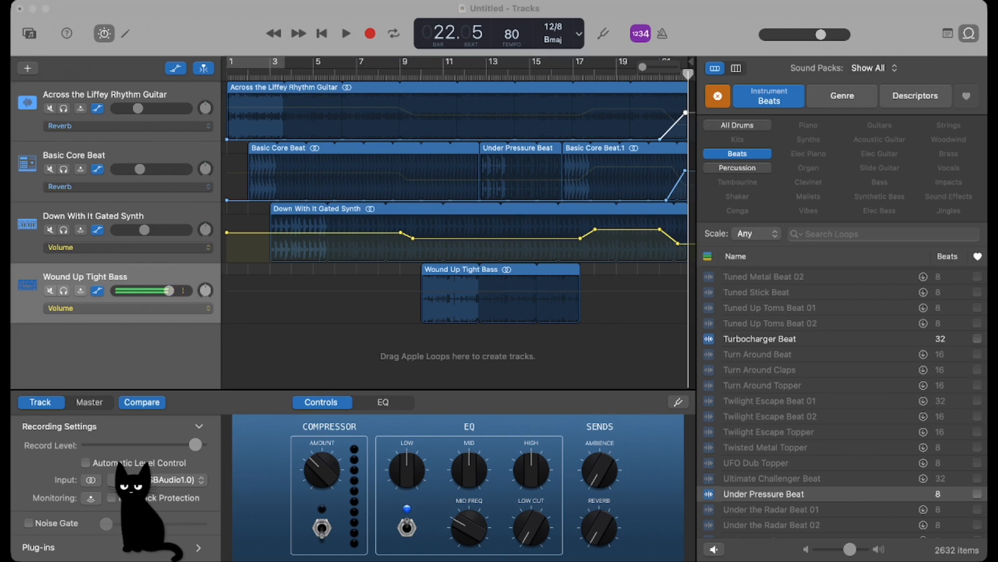